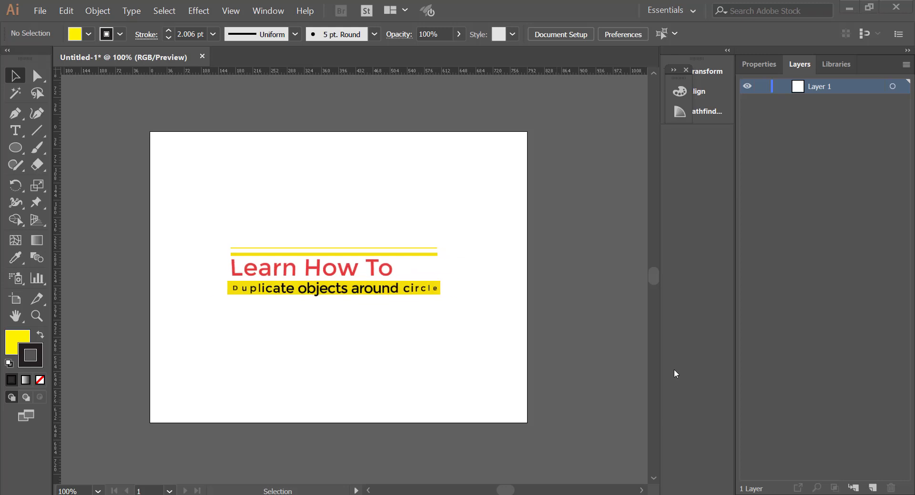
Step: Draw a yellow ellipse near the middle of the artboard and enlarge it to about 314 by 327 pt
left_click(12, 147)
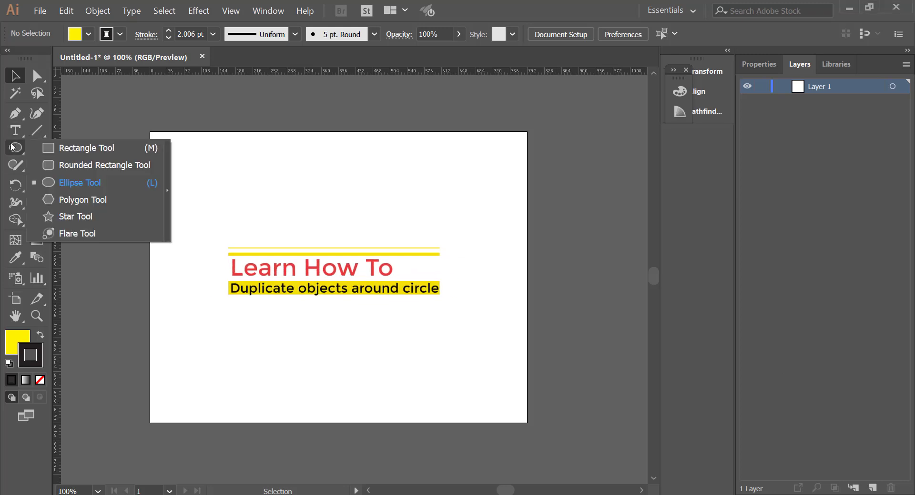
left_click(88, 185)
key("l")
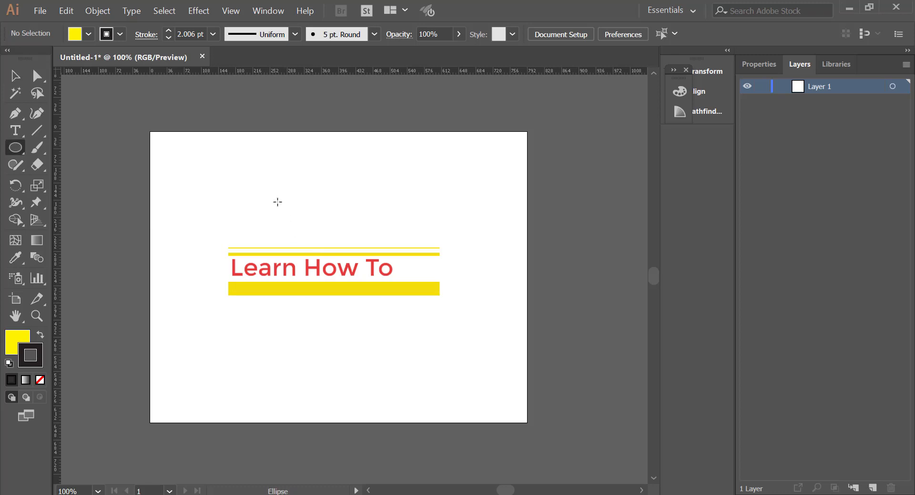
left_click_drag(278, 202, 407, 339)
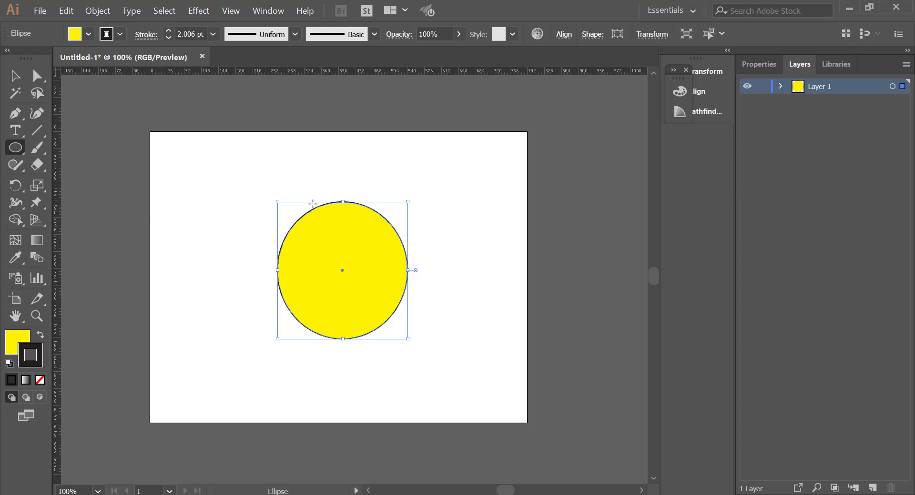
left_click_drag(269, 197, 257, 184)
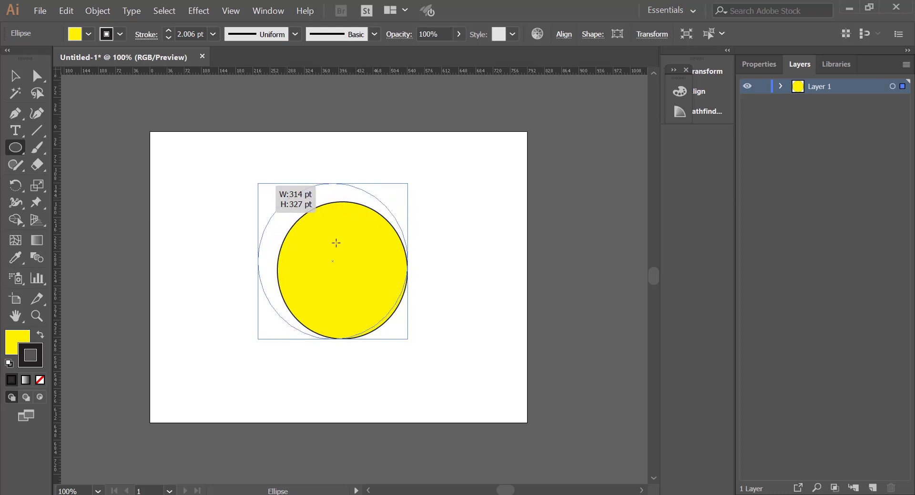
left_click_drag(409, 339, 409, 338)
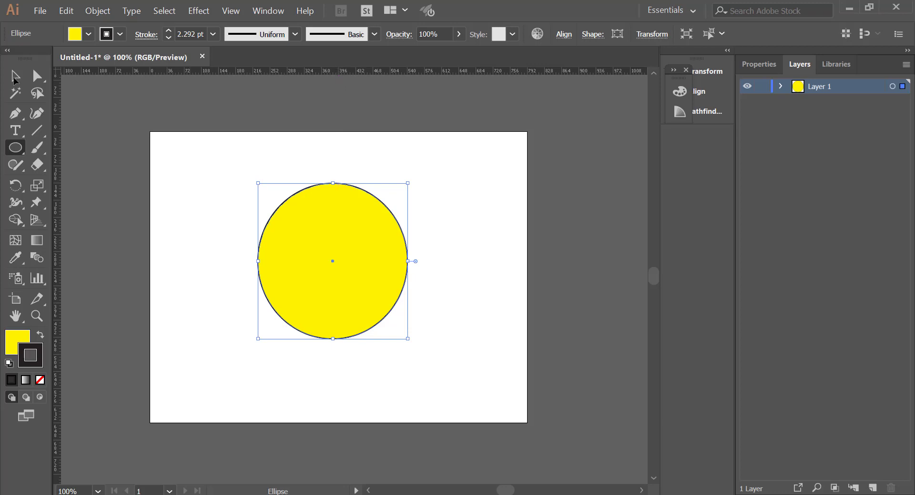
Step: Deselect the circle, show the rulers, and place one horizontal and one vertical guide through roughly the circle's centre
left_click(16, 81)
key("ctrl+r")
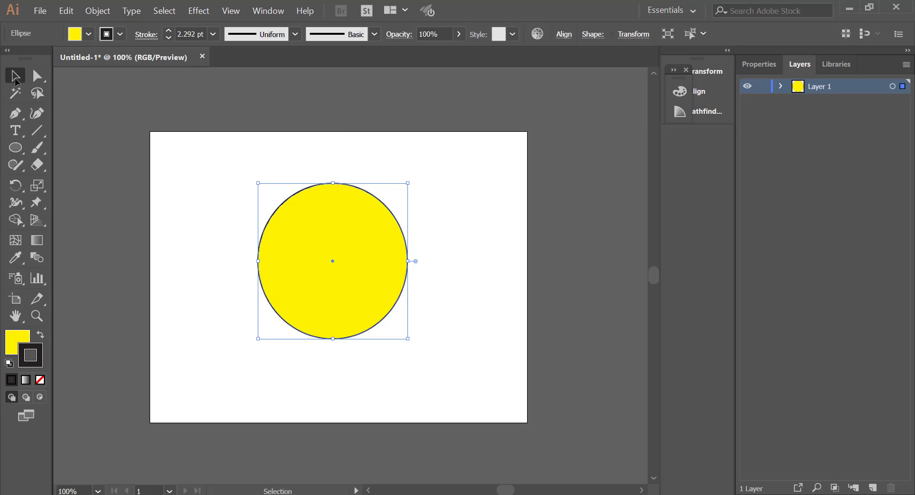
left_click(173, 119)
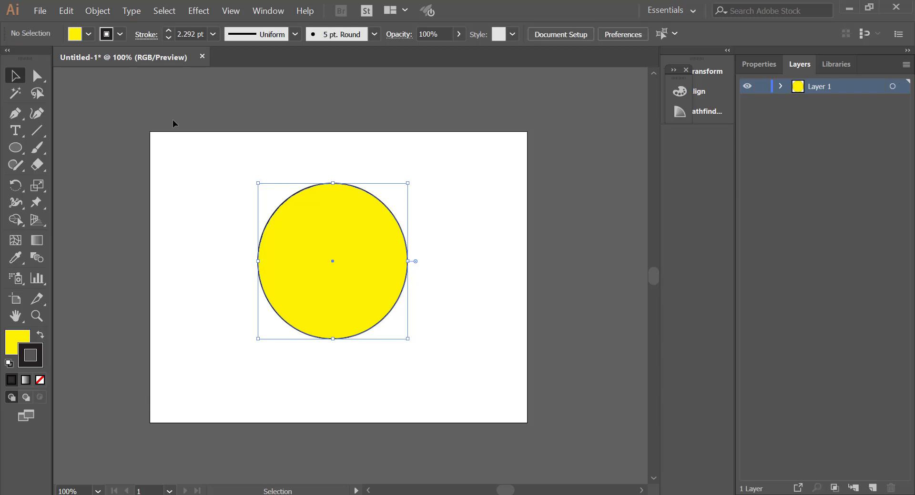
key("ctrl+r")
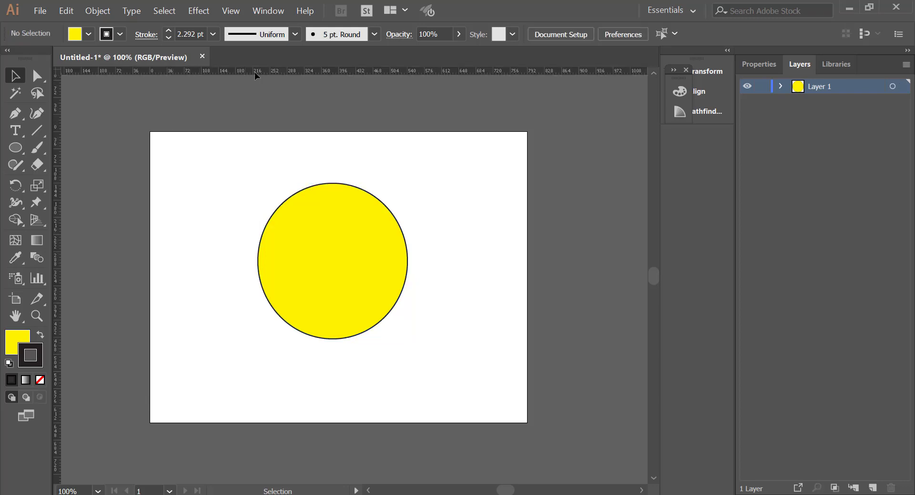
left_click_drag(282, 72, 298, 263)
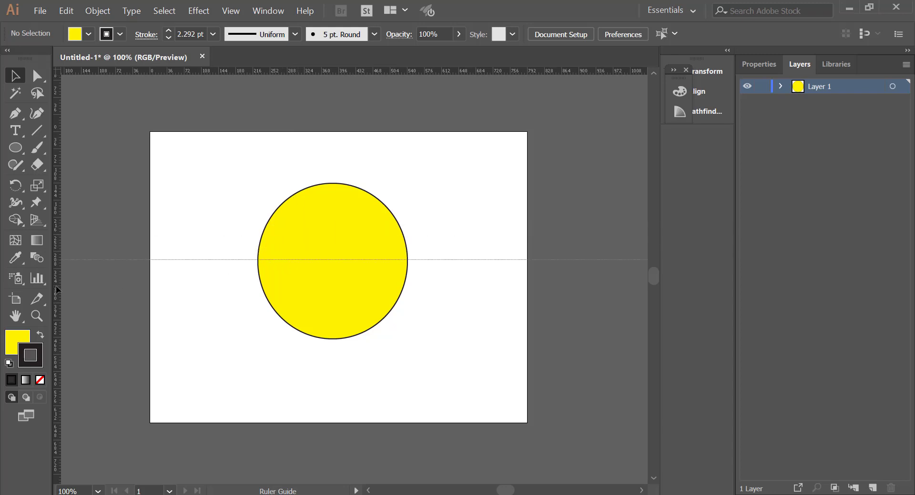
left_click_drag(59, 286, 335, 319)
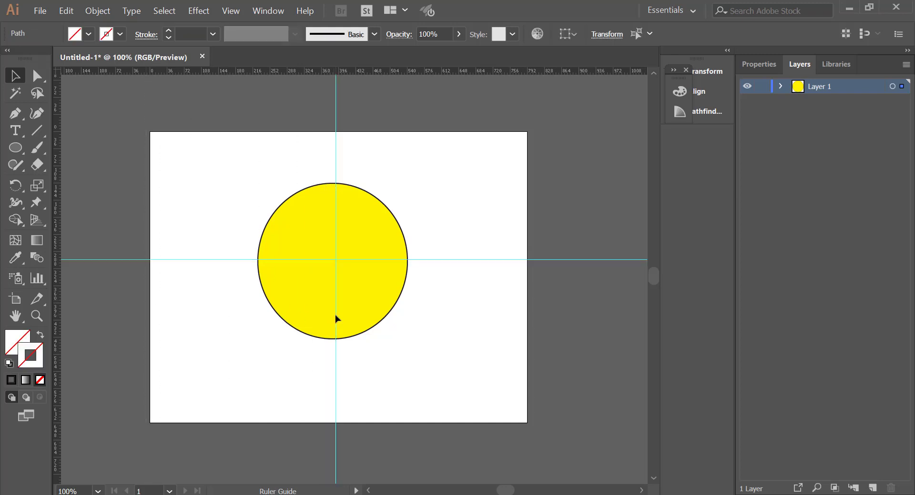
Step: Select the circle and set its fill to None
left_click(317, 299)
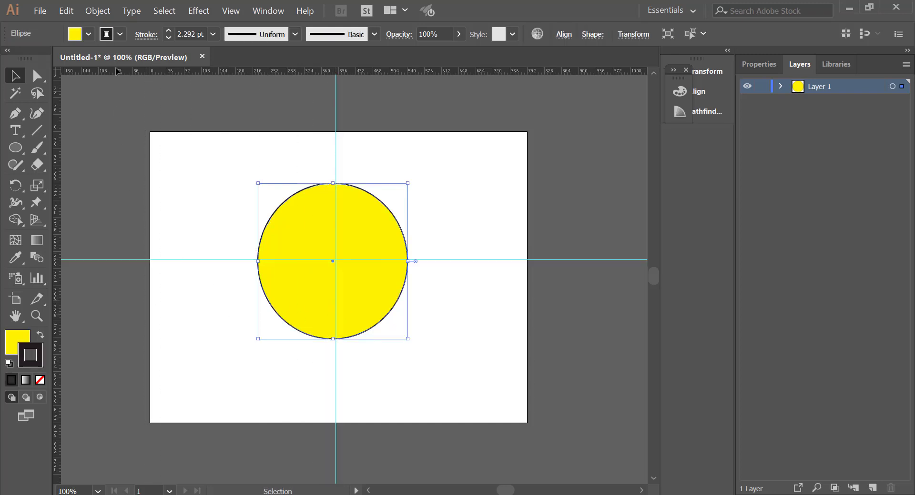
left_click(86, 38)
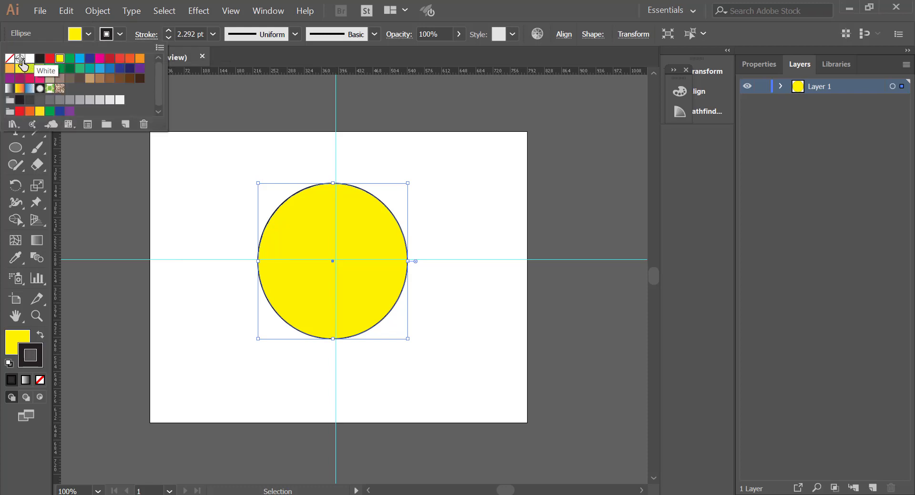
left_click(19, 59)
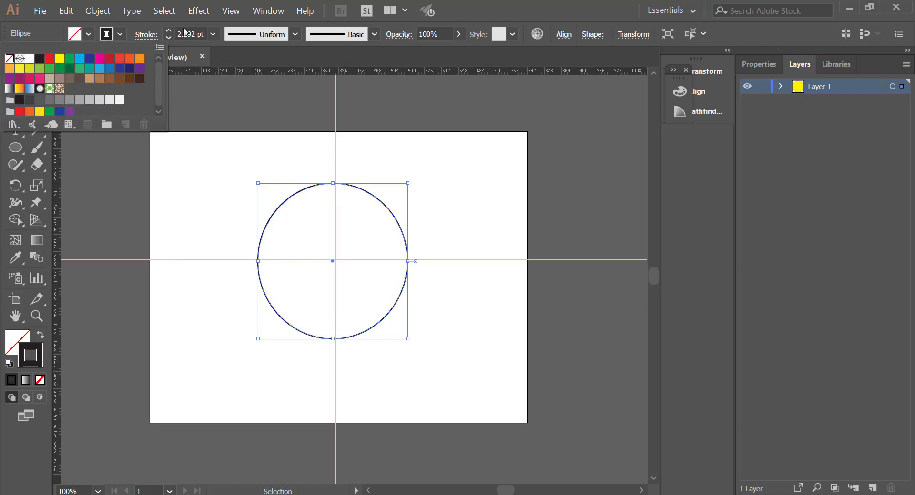
Step: Set the circle's stroke to 3 pt yellow and deselect it
left_click(122, 36)
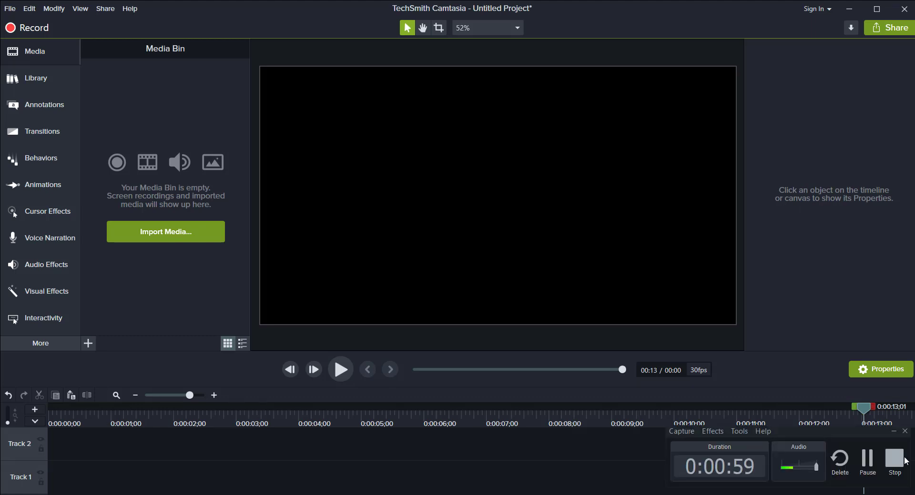
left_click(867, 462)
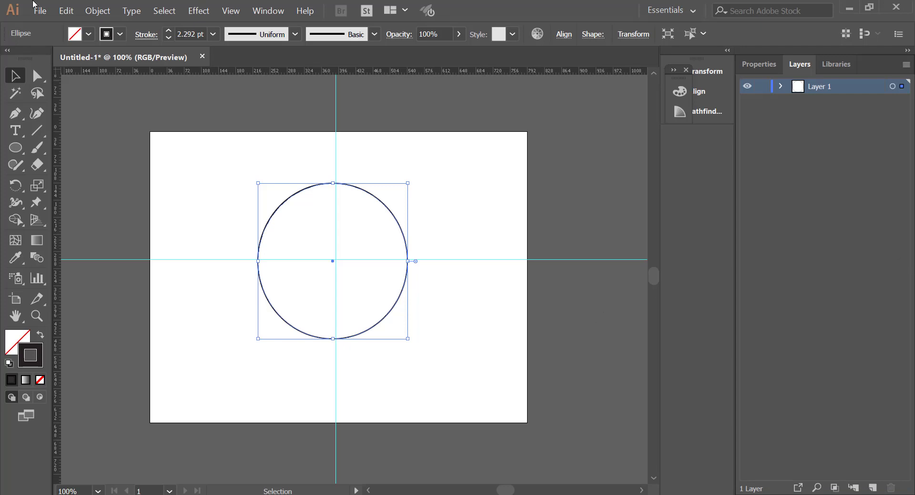
left_click(120, 34)
left_click(168, 30)
left_click(120, 35)
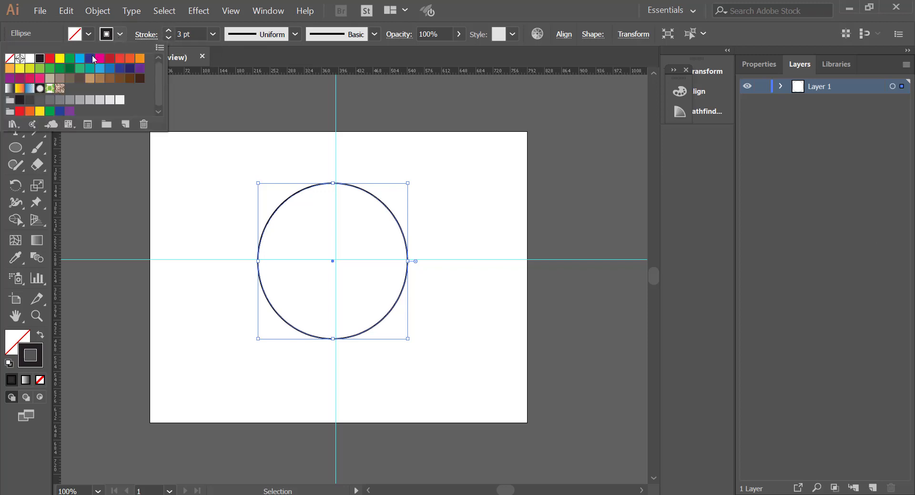
left_click(60, 58)
left_click(142, 153)
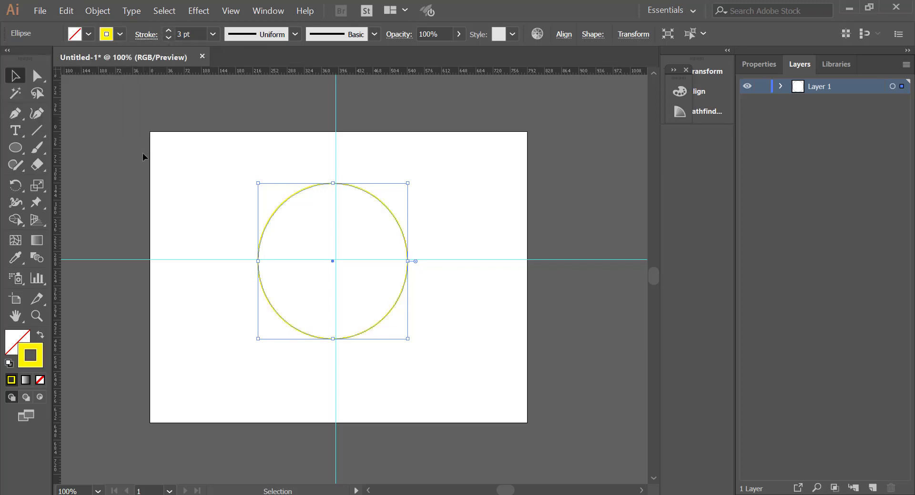
left_click(214, 166)
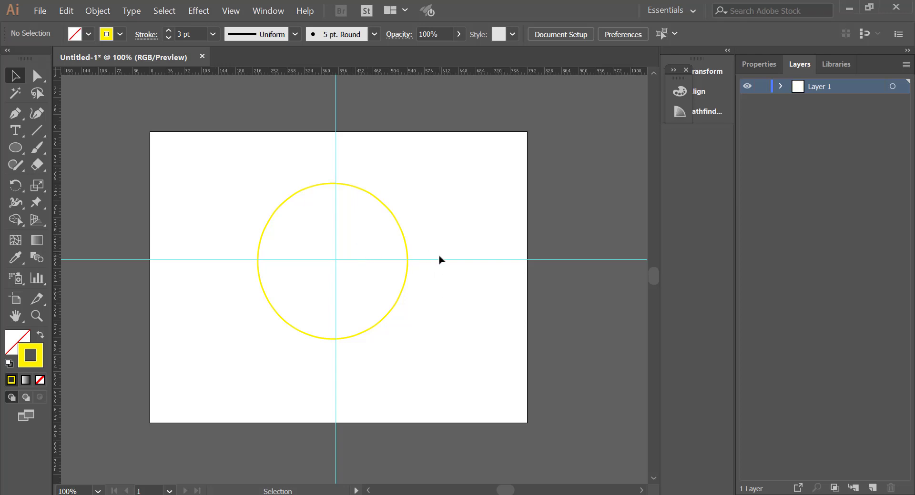
Step: Reposition the horizontal and vertical guides so they intersect exactly at the circle's centre
key("ctrl+equal")
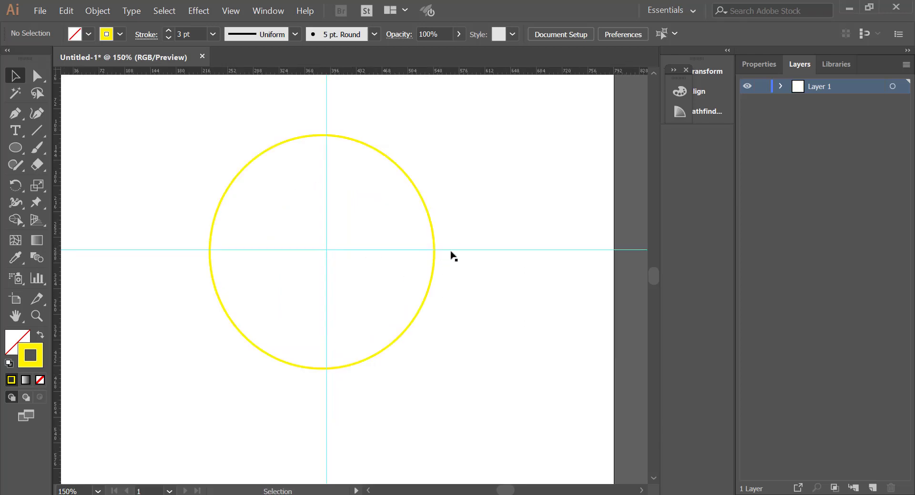
left_click_drag(461, 249, 457, 253)
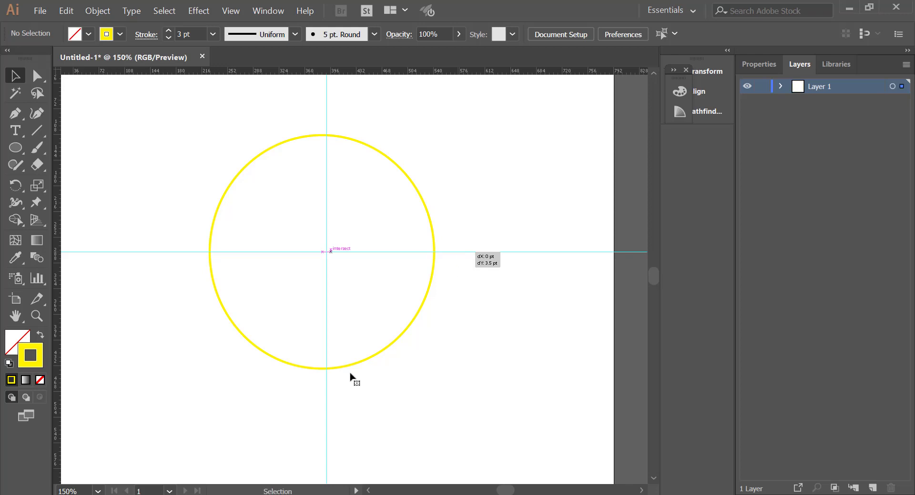
left_click_drag(327, 433, 323, 430)
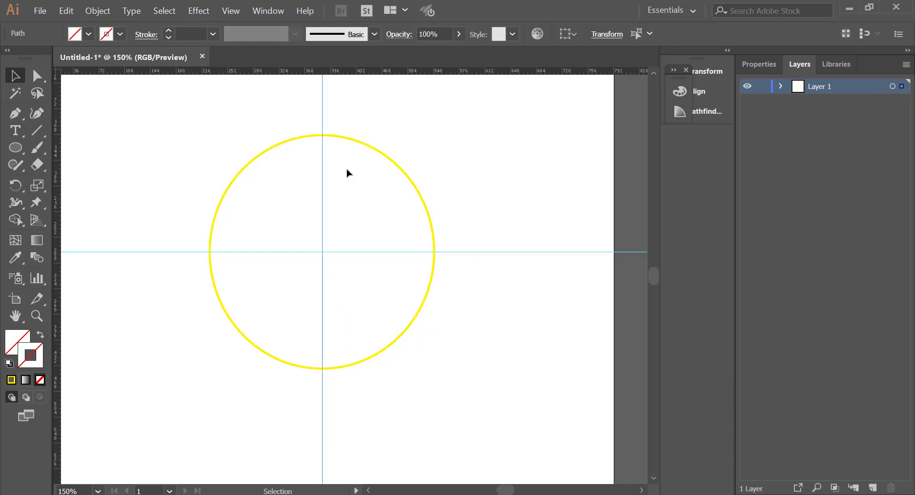
left_click(322, 105)
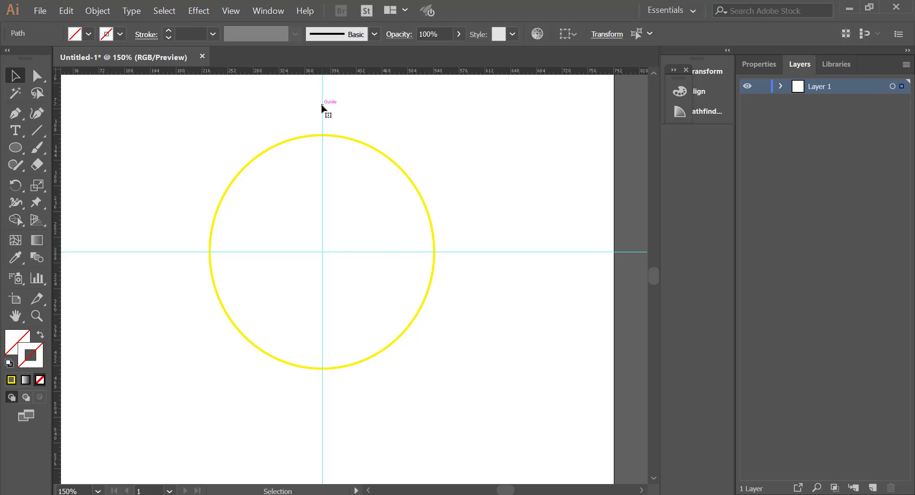
left_click_drag(322, 105, 324, 109)
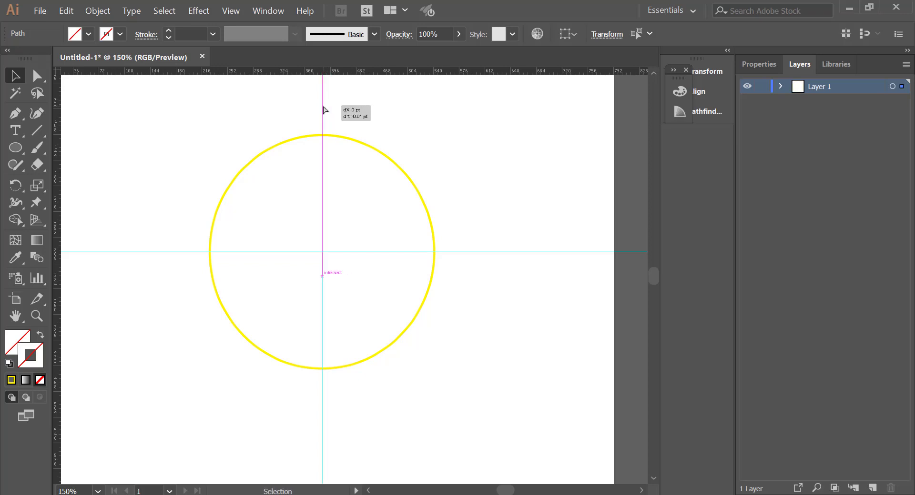
left_click(458, 252)
left_click_drag(458, 251, 465, 254)
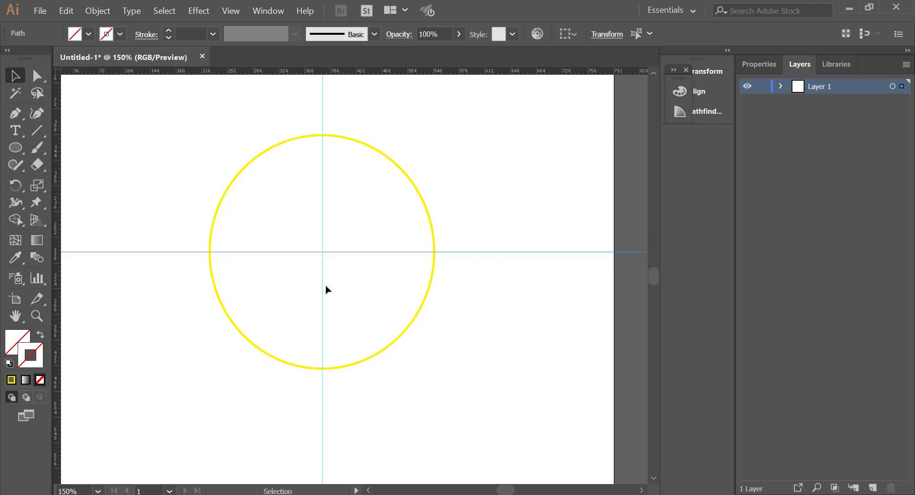
left_click_drag(322, 288, 321, 289)
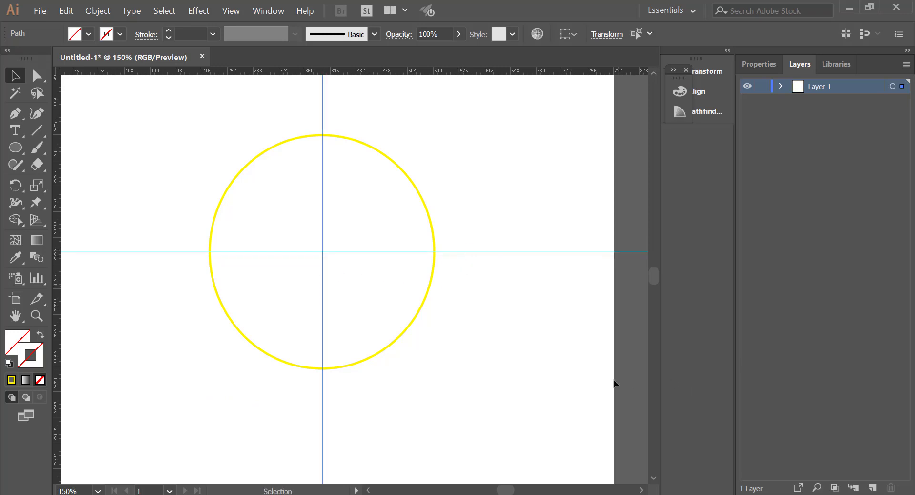
key("ctrl")
key("ctrl+minus")
key("ctrl+minus")
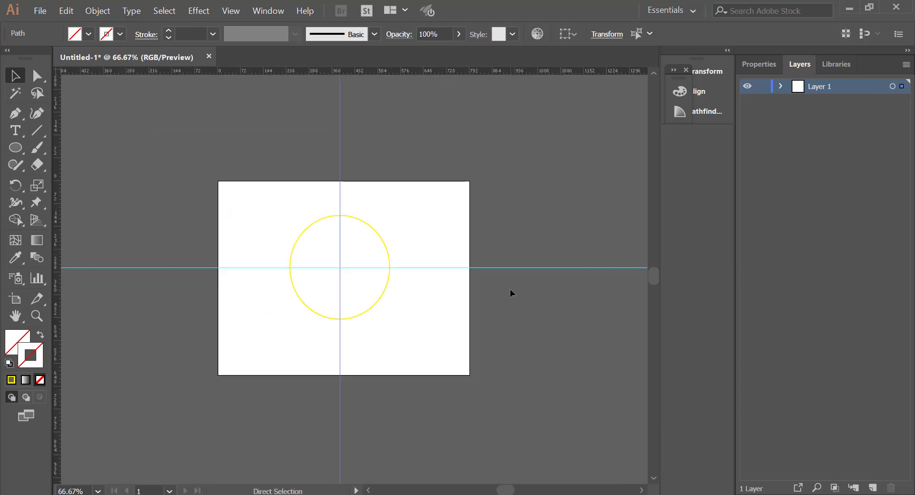
key("ctrl+plus")
key("ctrl+plus")
key("ctrl+plus")
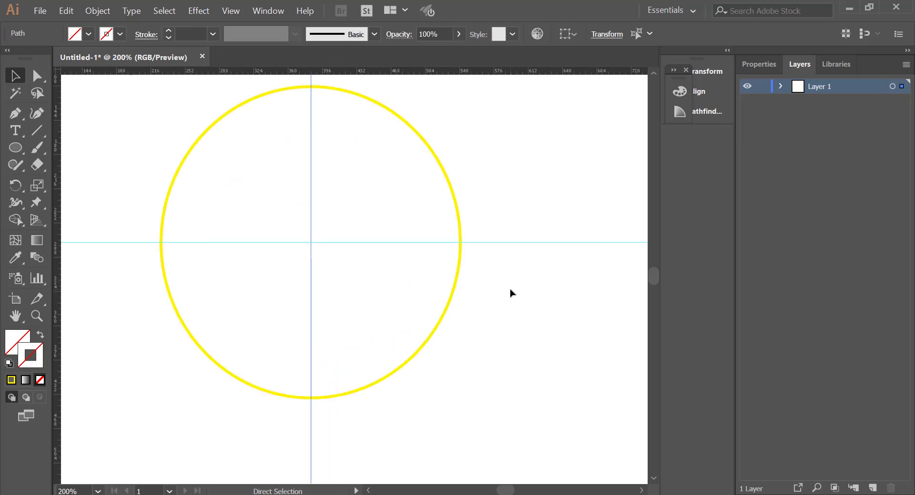
key("ctrl+minus")
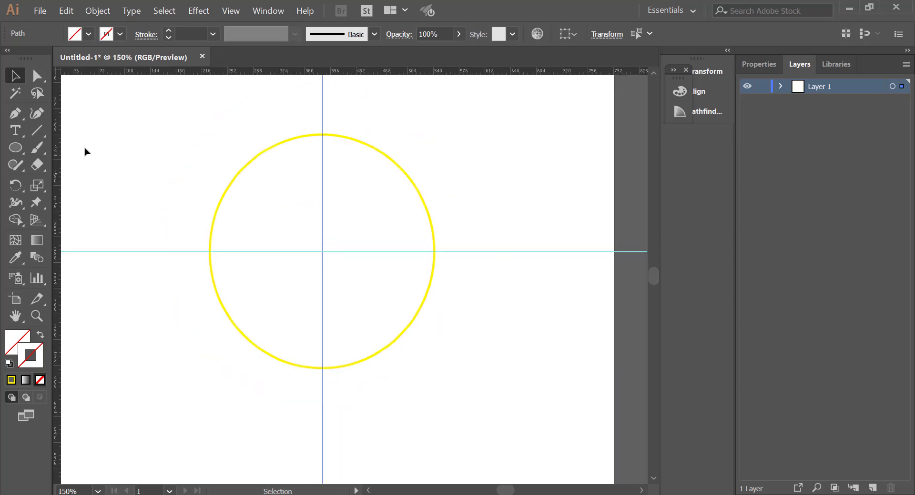
Step: Draw a small red-filled ellipse without a stroke over the top of the yellow circle, centred on the vertical guide
left_click(7, 150)
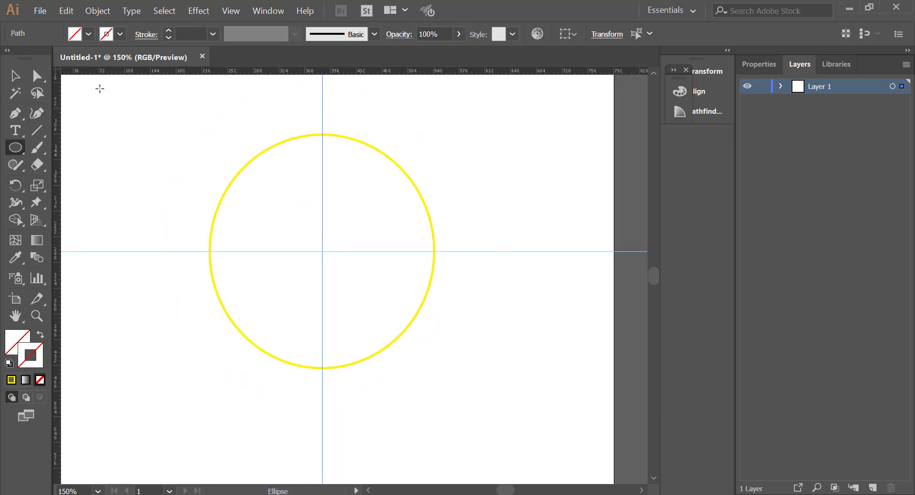
left_click(88, 33)
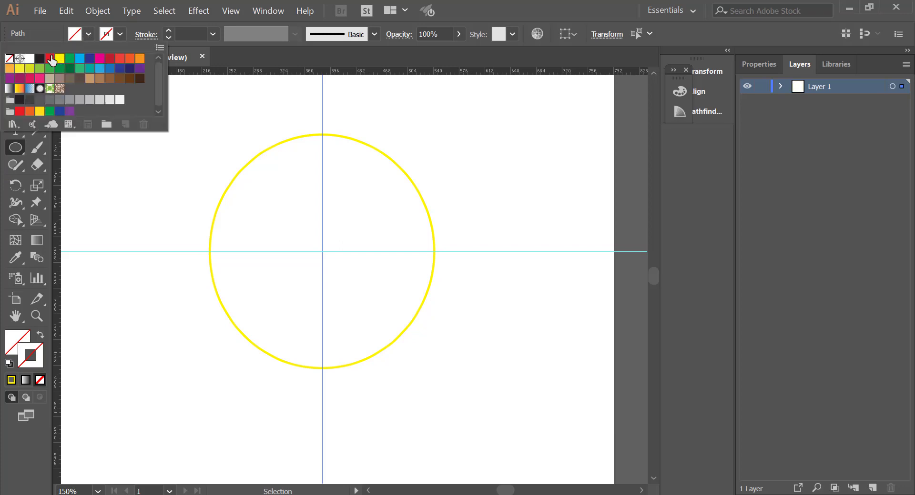
left_click(51, 59)
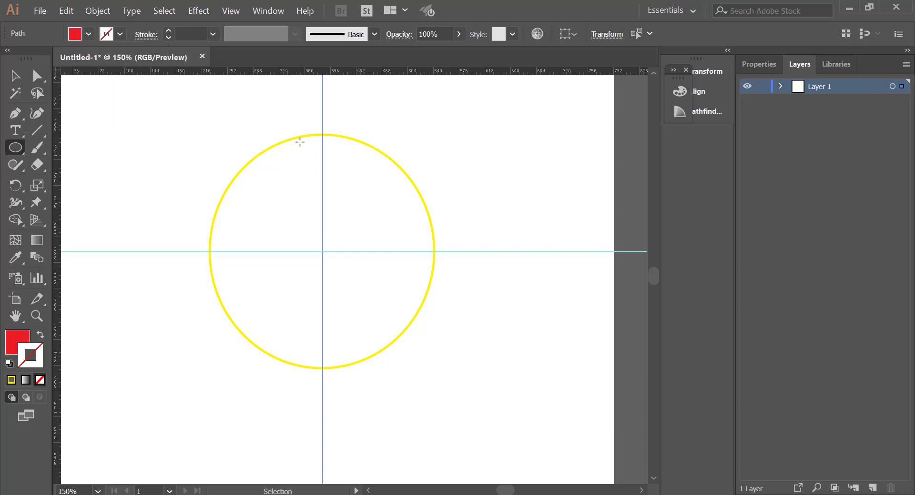
key("ctrl+plus")
scroll(305, 155, "up", 5)
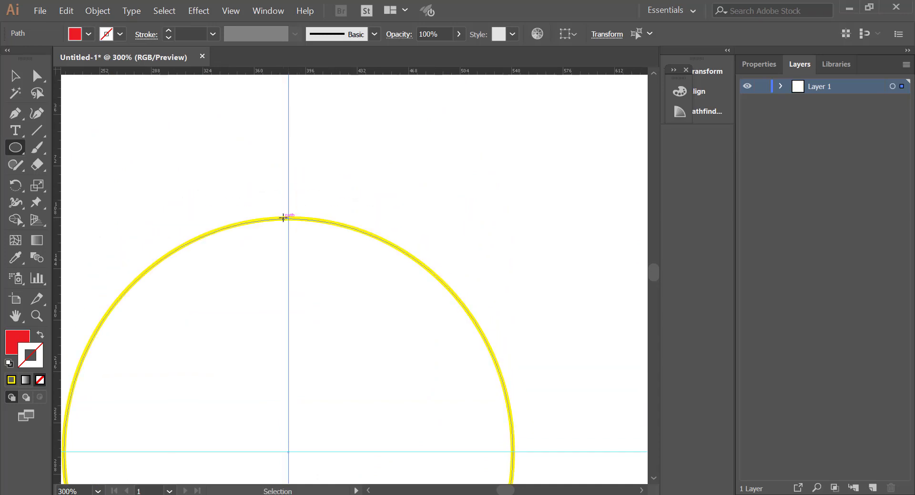
key("ctrl+plus")
key("ctrl+plus")
key("ctrl+plus")
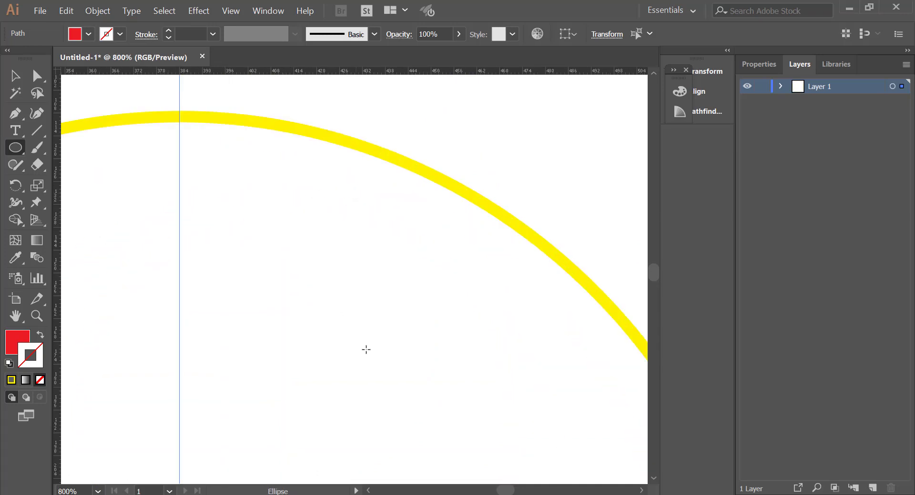
scroll(366, 349, "up", 3)
scroll(474, 448, "right", 2)
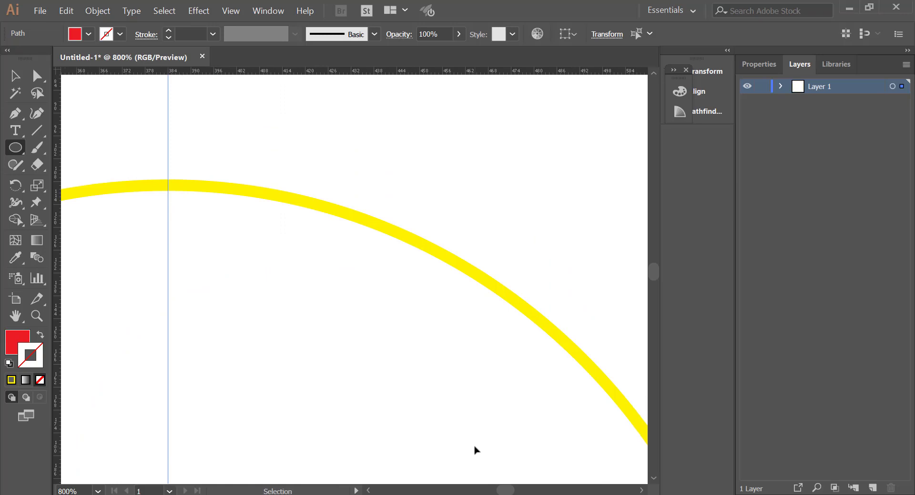
scroll(473, 449, "left", 6)
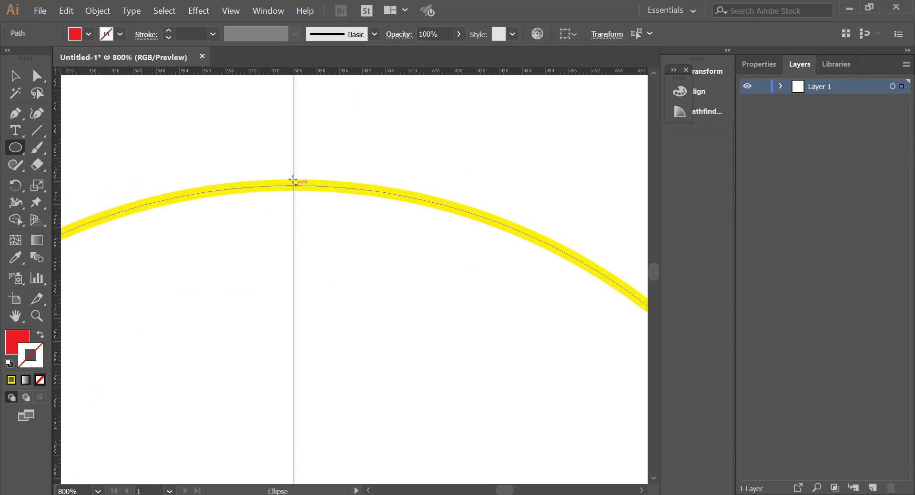
left_click_drag(282, 171, 306, 201)
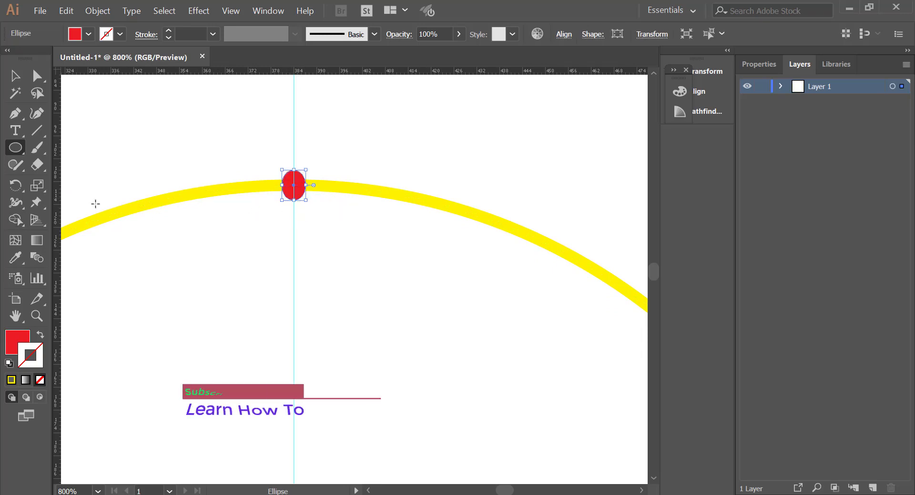
left_click(17, 185)
left_click(18, 186)
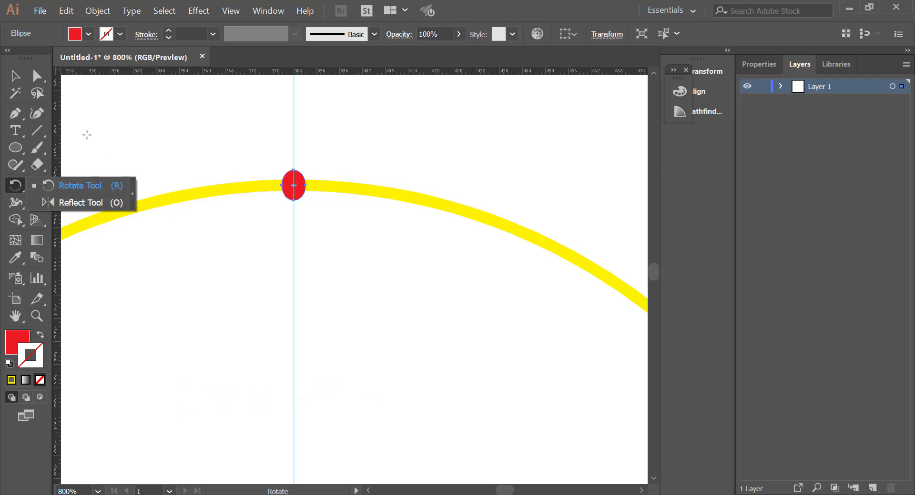
left_click(20, 78)
left_click(16, 184)
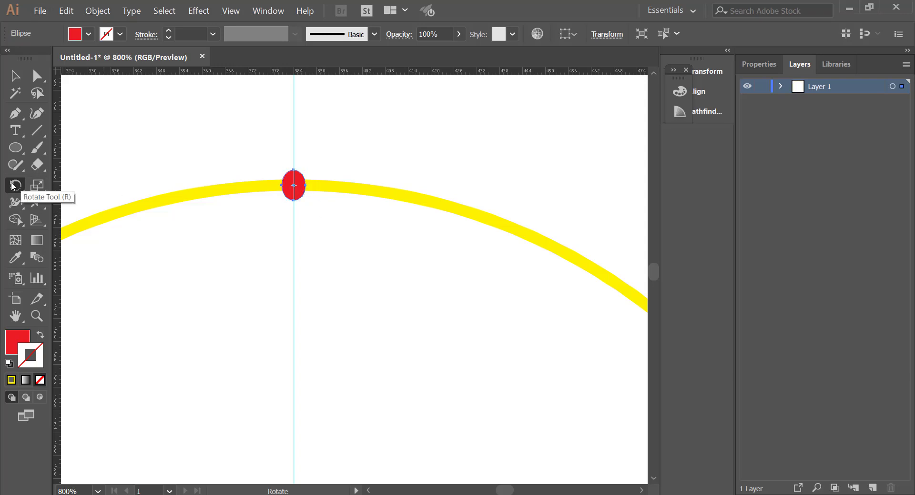
left_click_drag(11, 184, 61, 185)
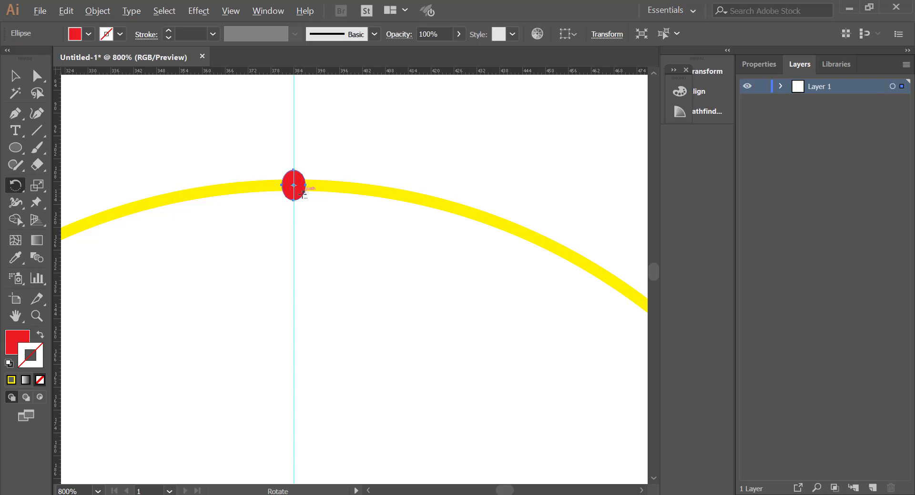
left_click(16, 77)
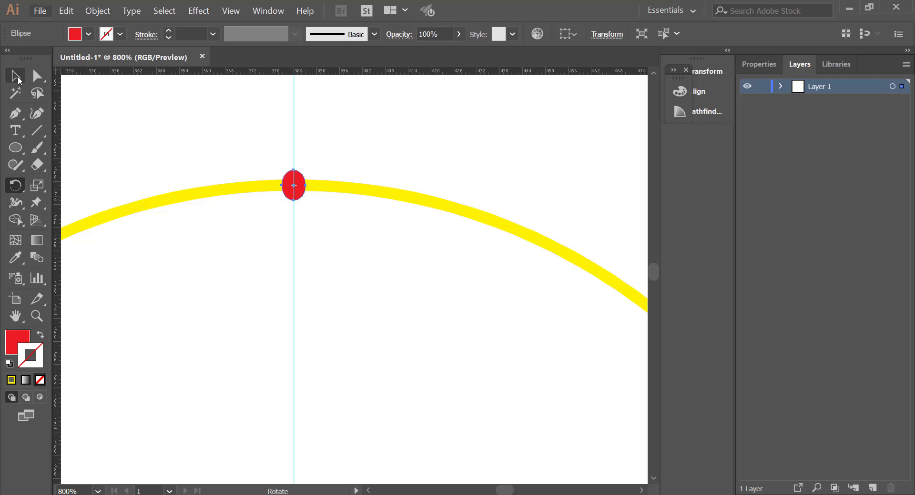
left_click(203, 188)
left_click(15, 186)
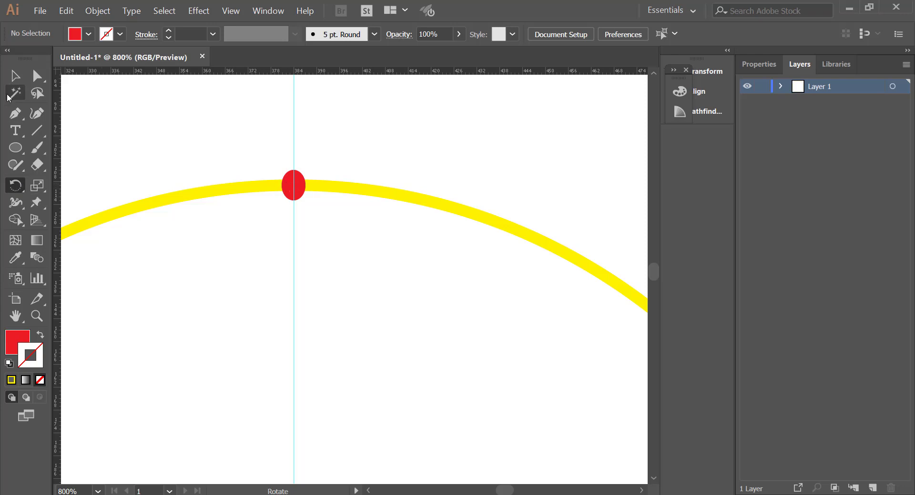
left_click(15, 76)
left_click(290, 185)
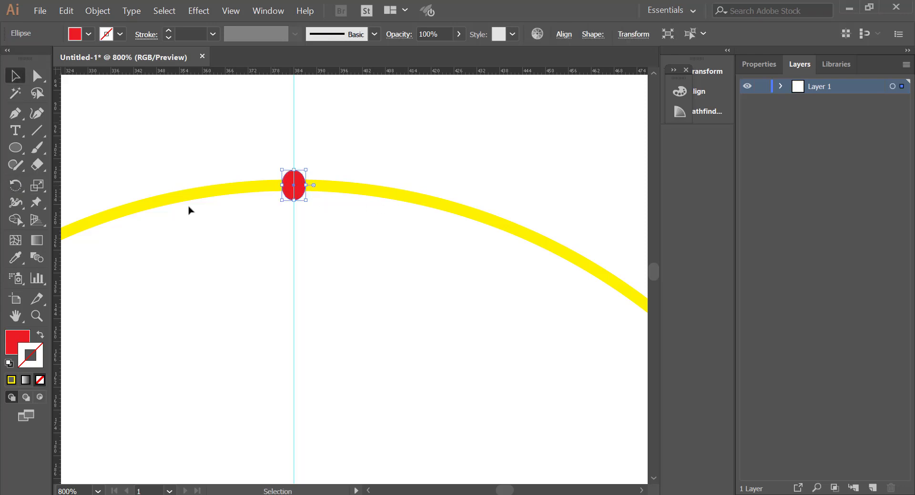
Step: Set the red ellipse's rotation centre at the intersection of the two guides with the Rotate tool
left_click(18, 188)
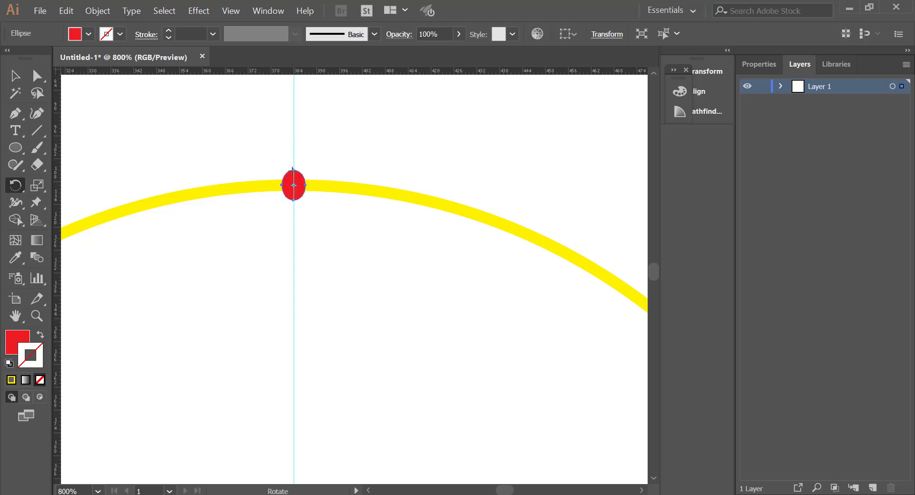
key("ctrl+plus")
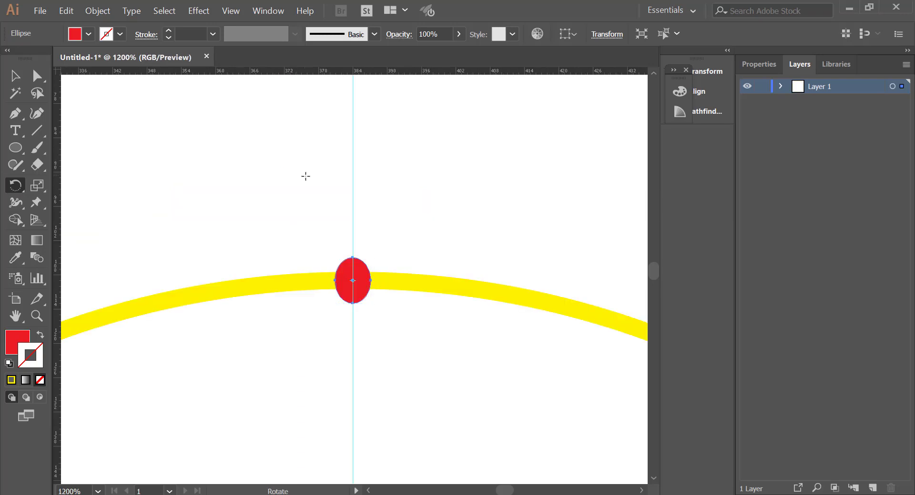
scroll(353, 280, "right", 8)
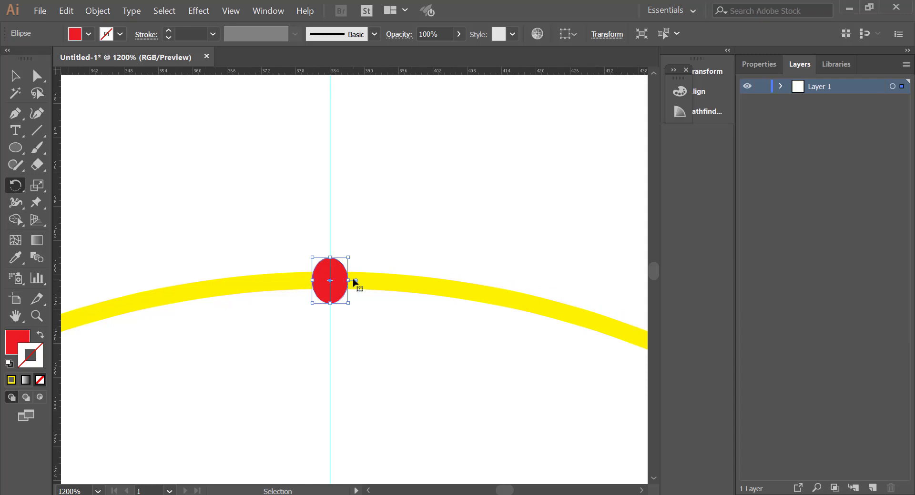
key("ctrl+minus")
key("ctrl+minus")
key("ctrl+minus")
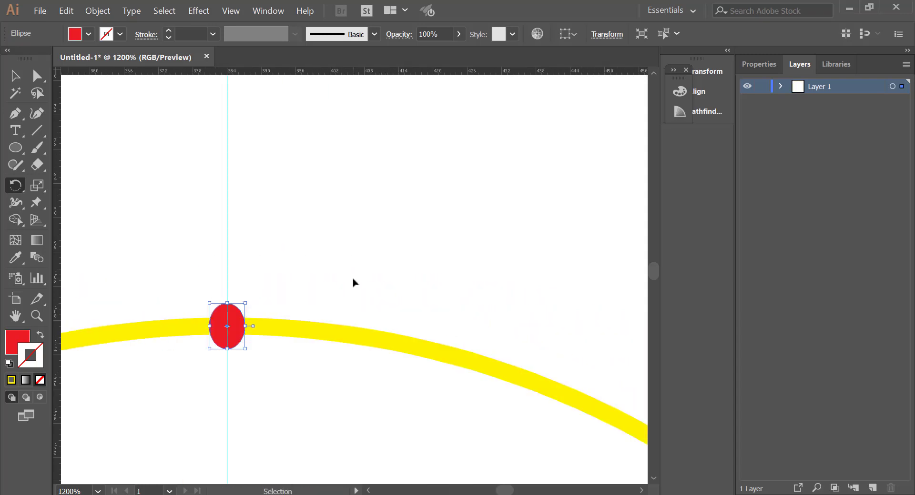
key("ctrl+minus")
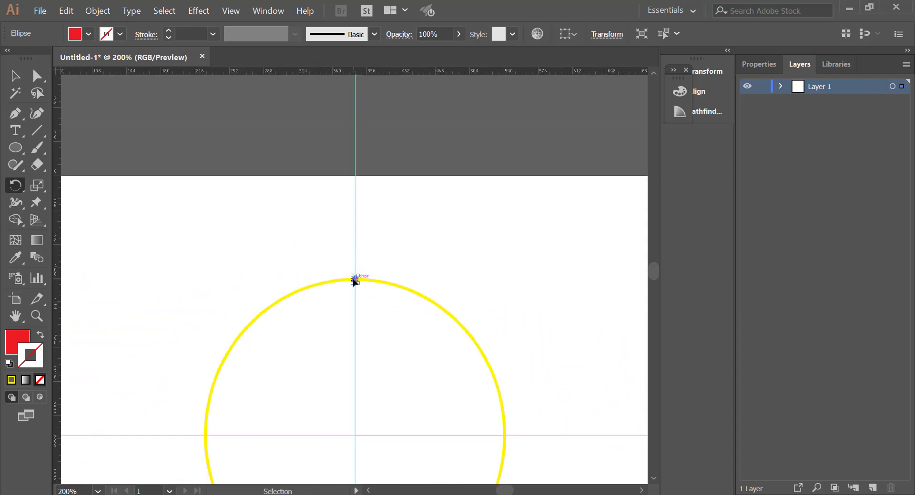
scroll(354, 280, "down", 2)
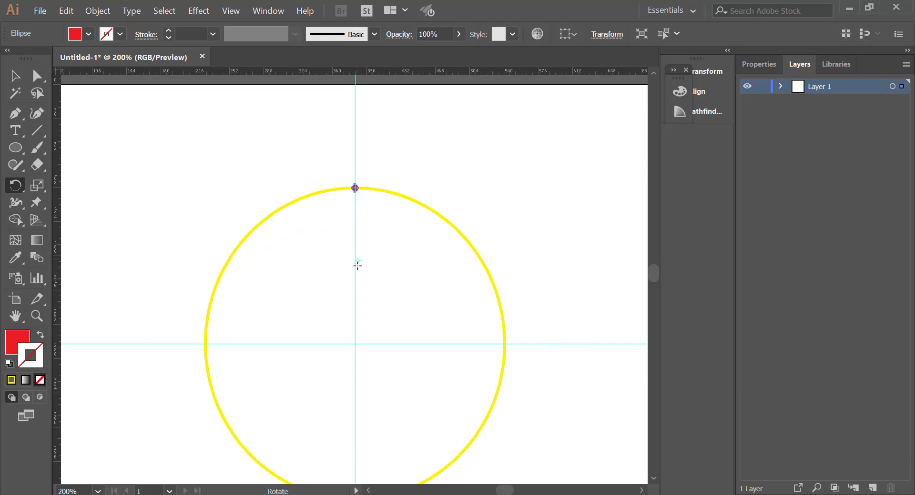
left_click(355, 344)
Step: Inspect the rotation centre at the guide intersection and the red ellipse at the top of the circle
scroll(434, 339, "left", 7)
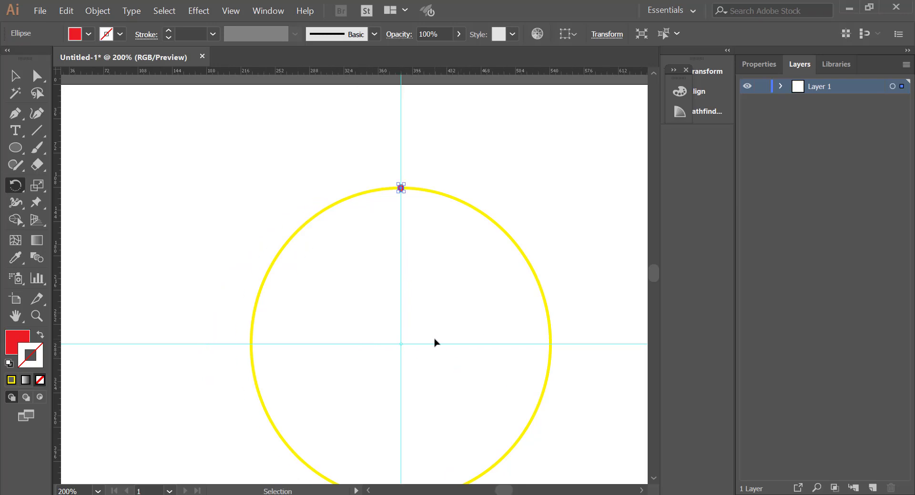
scroll(434, 340, "down", 2)
scroll(434, 339, "right", 3)
key("ctrl+plus")
key("ctrl+plus")
key("ctrl+plus")
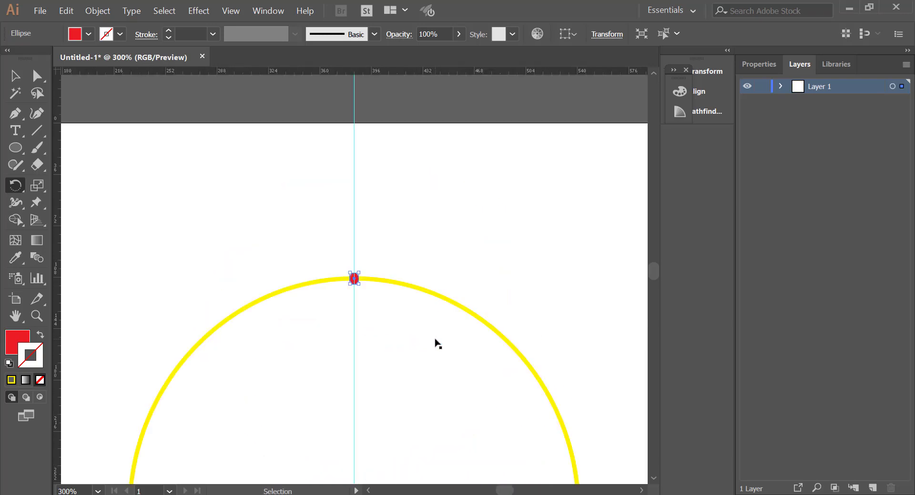
scroll(435, 342, "down", 10)
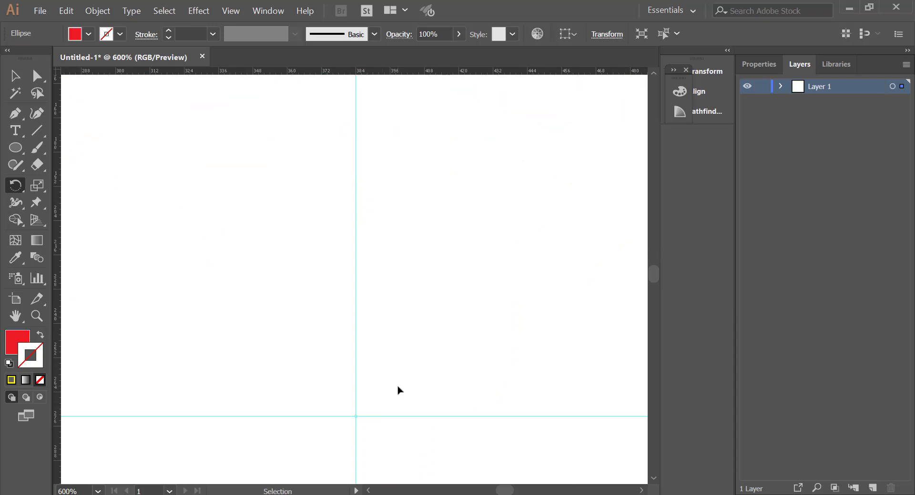
key("ctrl+plus")
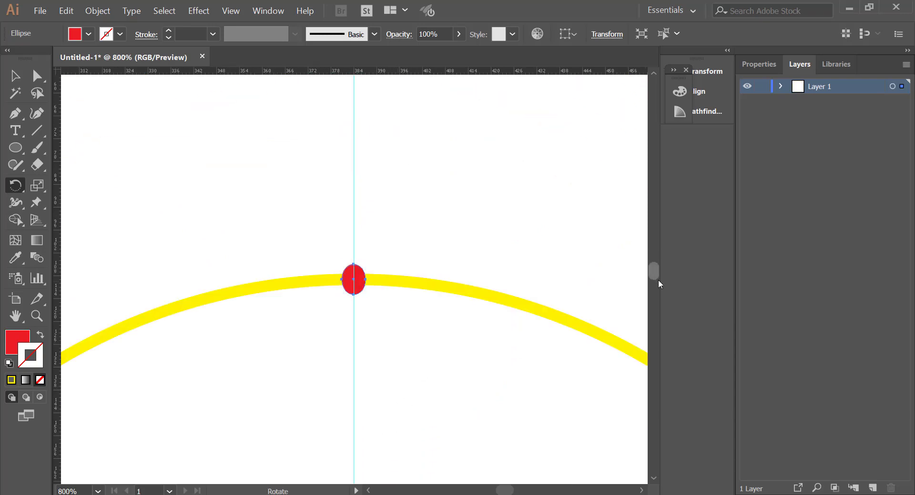
scroll(658, 281, "down", 5)
scroll(482, 346, "down", 5)
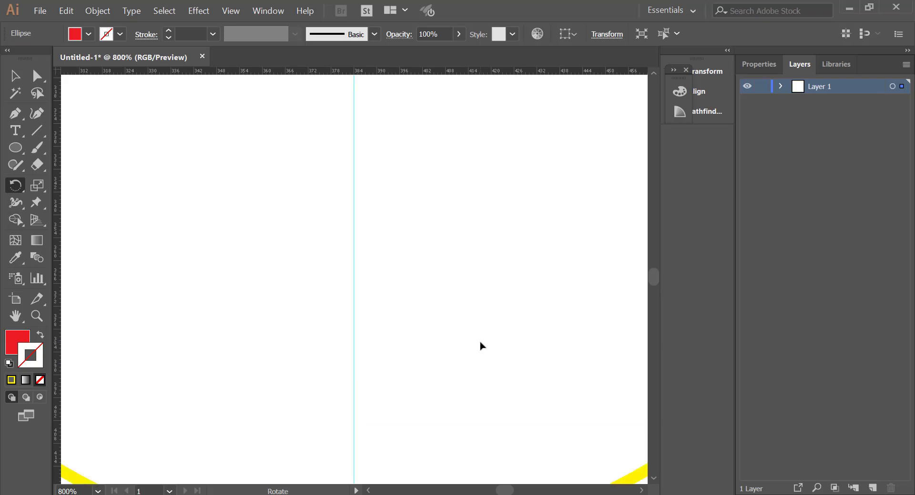
key("ctrl+minus")
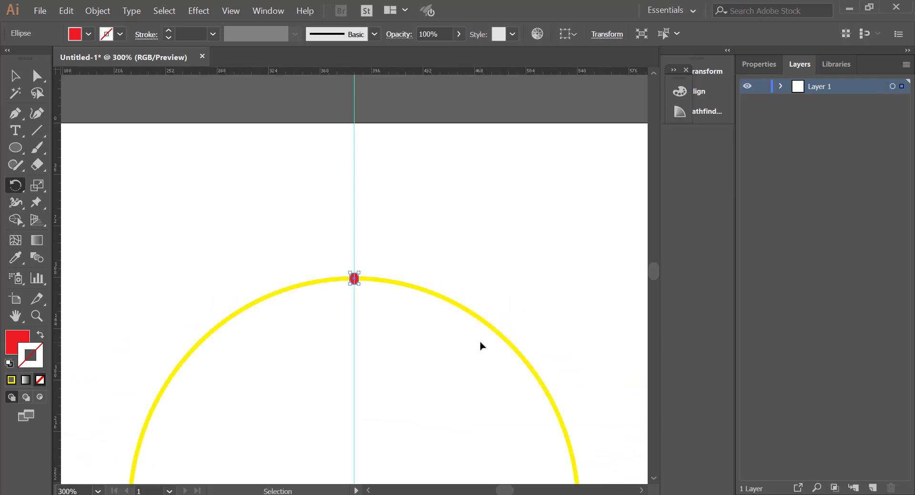
scroll(464, 347, "right", 2)
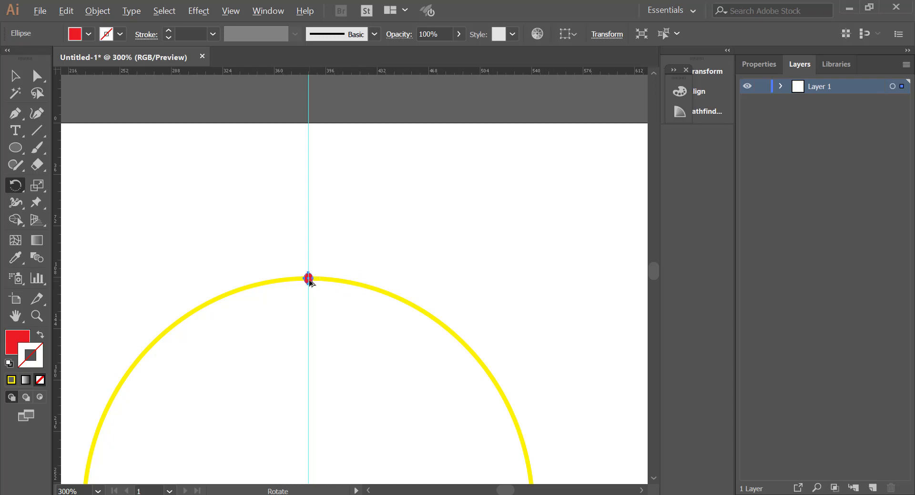
Step: Rotate a copy of the red ellipse slightly clockwise around the circle's centre, leaving a small gap beside the original
key("ctrl")
key("ctrl+equal")
key("ctrl+equal")
key("ctrl+equal")
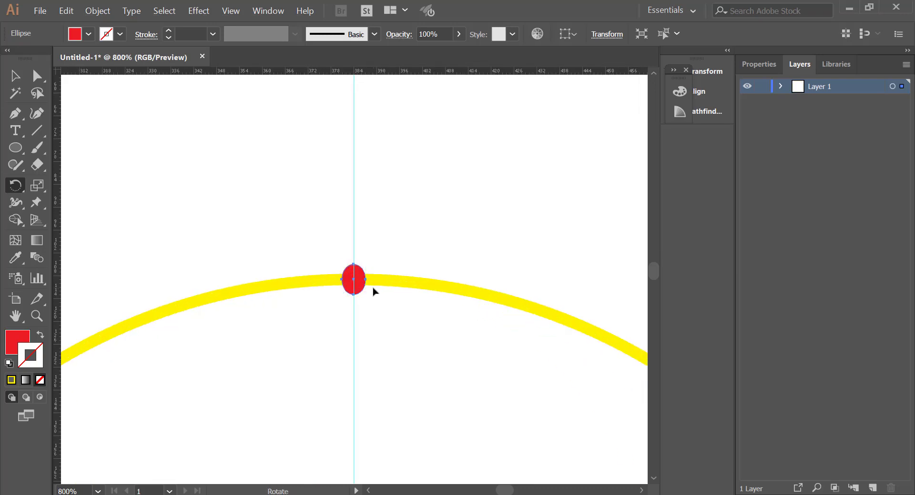
key("alt")
left_click_drag(357, 282, 395, 286)
Step: Repeat the rotated copy of the red ellipse clockwise until the ellipses run all the way around the yellow circle
key("ctrl+minus")
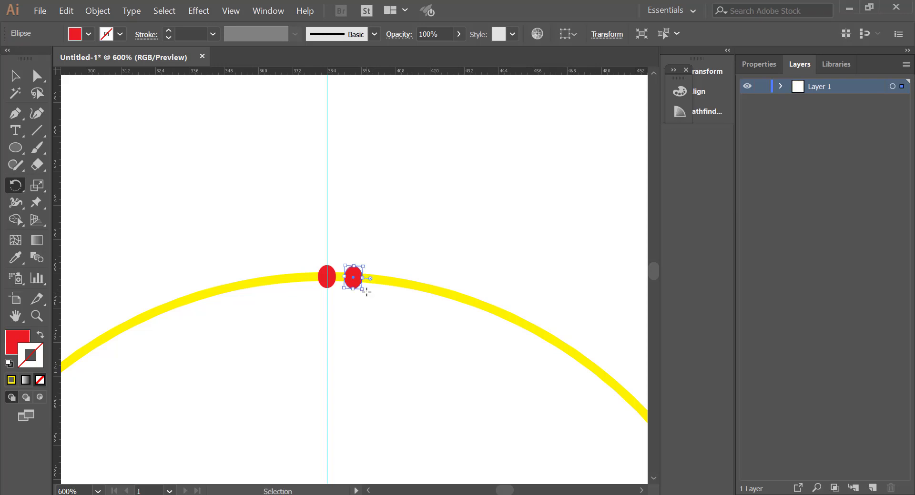
key("ctrl+d")
key("ctrl+d")
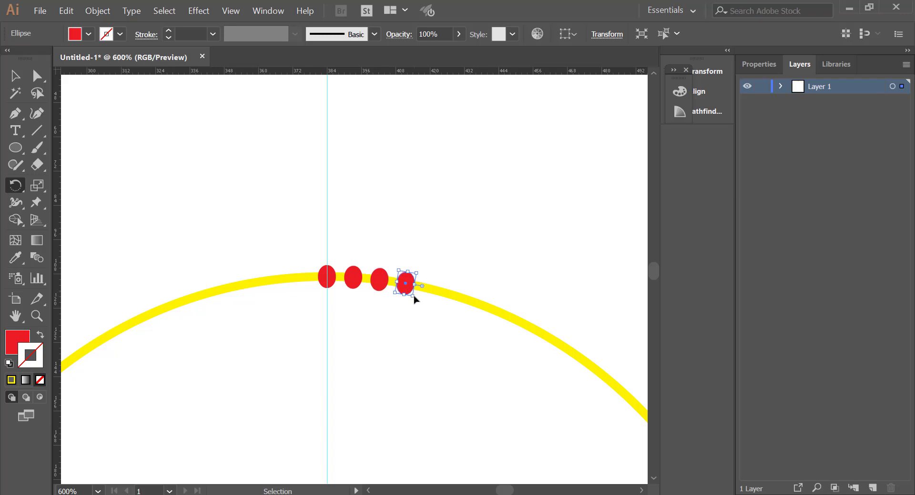
key("ctrl+d")
key("ctrl+d")
scroll(447, 325, "down", 1)
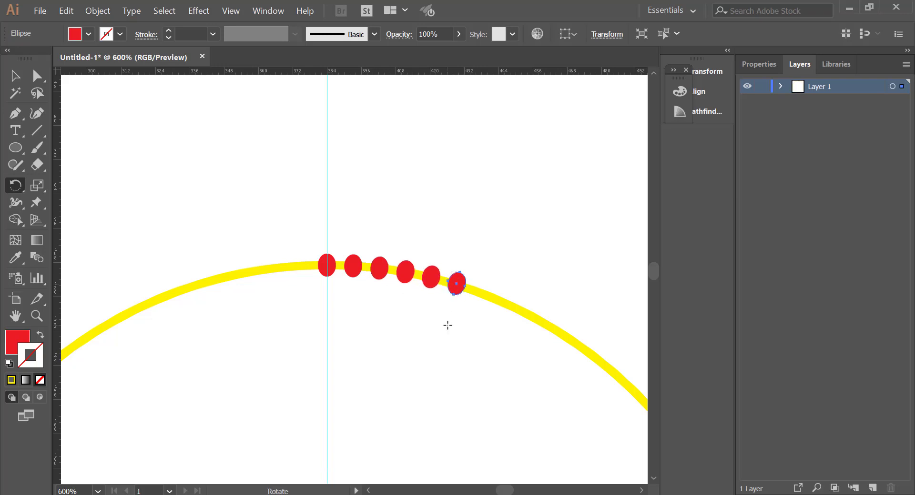
scroll(447, 326, "down", 1)
key("ctrl+minus")
key("ctrl+minus")
key("ctrl+minus")
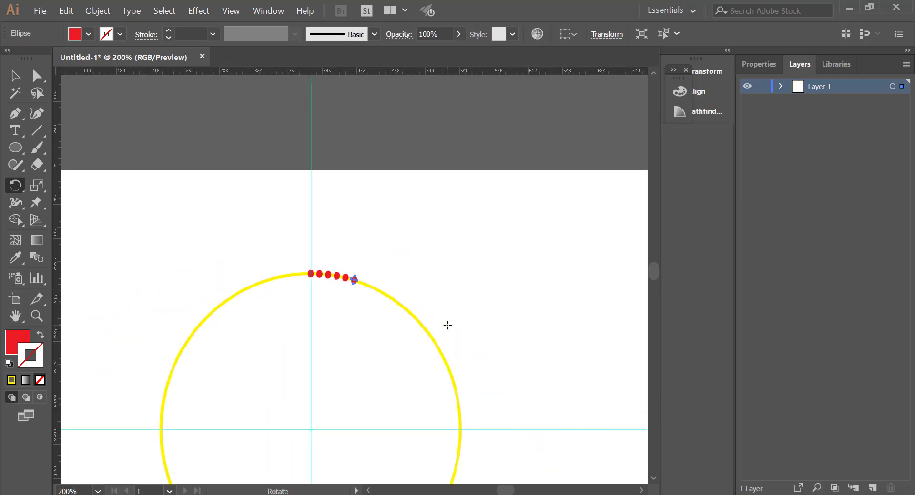
scroll(448, 325, "down", 4)
key("ctrl+d")
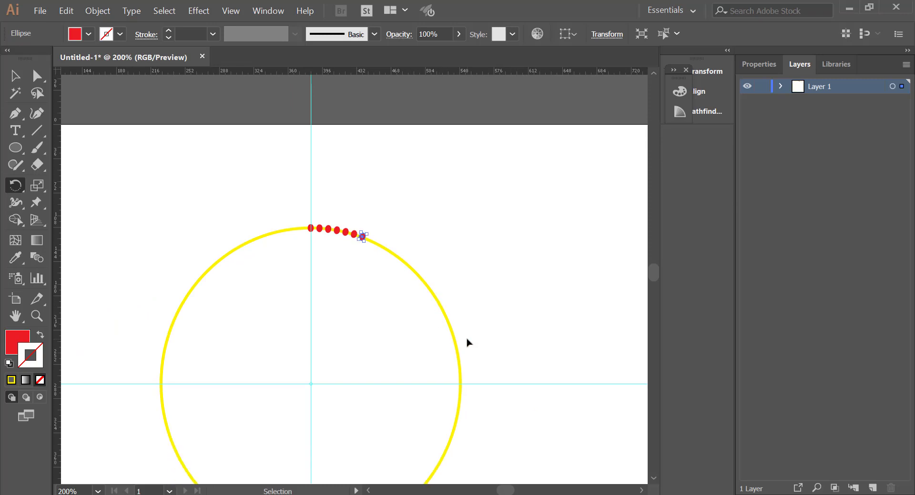
key("ctrl+d")
key("ctrl+d")
key("ctrl+d")
key("ctrl+d")
key("ctrl+d")
key("ctrl+d")
key("ctrl+d")
key("ctrl+d")
key("ctrl+d")
key("ctrl+d")
key("ctrl+d")
key("ctrl+d")
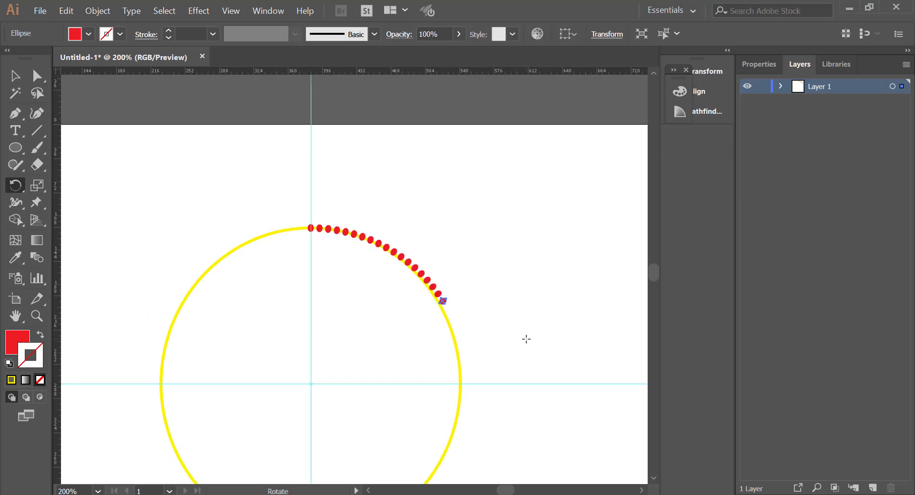
scroll(527, 338, "down", 4)
key("ctrl+d")
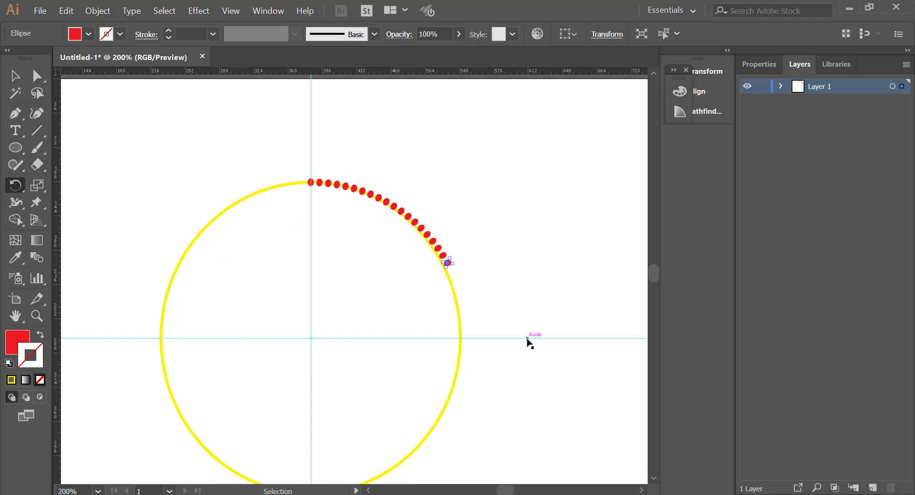
key("ctrl+d")
key("ctrl+d")
key("ctrl+d")
key("ctrl+d")
key("ctrl+d")
key("ctrl+d")
key("ctrl+d")
key("ctrl+d")
key("ctrl+d")
key("ctrl+d")
key("ctrl+d")
key("ctrl+d")
key("ctrl+d")
key("ctrl+d")
key("ctrl+d")
key("ctrl+d")
key("ctrl+d")
key("ctrl+d")
key("ctrl+d")
key("ctrl+d")
key("ctrl+d")
key("ctrl+d")
key("ctrl+d")
key("ctrl+d")
key("ctrl+d")
key("ctrl+d")
key("ctrl+d")
key("ctrl+d")
key("ctrl+d")
key("ctrl+d")
key("ctrl+d")
key("ctrl+d")
key("ctrl+d")
key("ctrl+d")
key("ctrl+d")
key("ctrl+d")
key("ctrl+d")
key("ctrl+d")
scroll(534, 368, "right", 3)
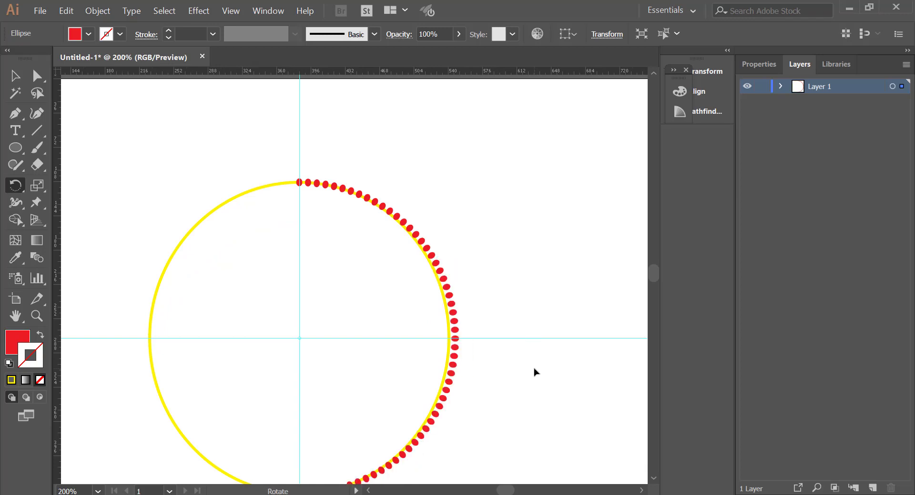
scroll(534, 368, "down", 3)
key("ctrl+d")
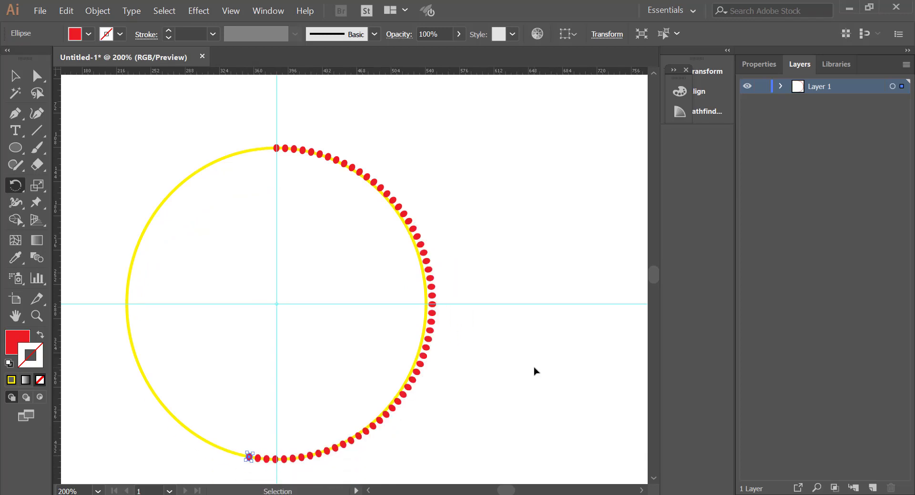
key("ctrl+d")
key("ctrl+d")
key("ctrl+d")
key("ctrl+d")
key("ctrl+d")
key("ctrl+d")
key("ctrl+d")
key("ctrl+d")
key("ctrl+d")
key("ctrl+d")
key("ctrl+d")
key("ctrl+d")
key("ctrl+d")
key("ctrl+d")
key("ctrl+d")
key("ctrl+d")
key("ctrl+d")
key("ctrl+d")
key("ctrl+d")
key("ctrl+d")
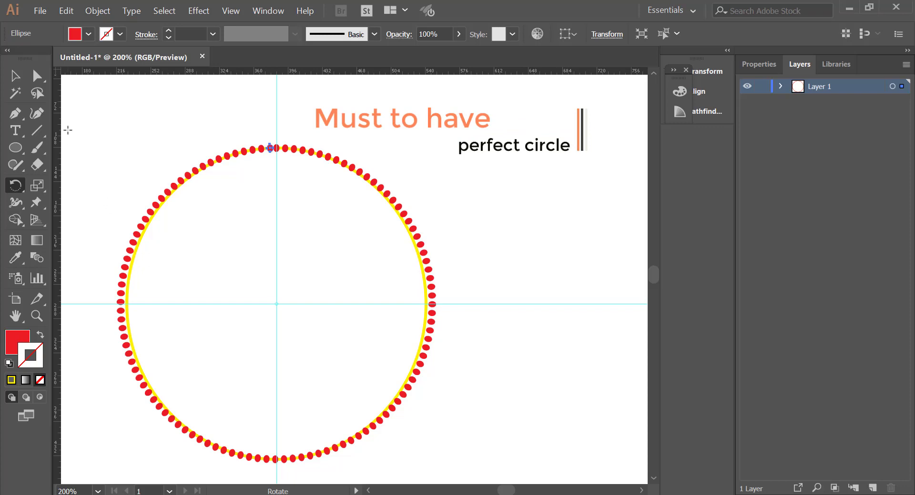
Step: Try removing the last ellipse copy crowding the original at the top of the circle
left_click(15, 75)
left_click(281, 184)
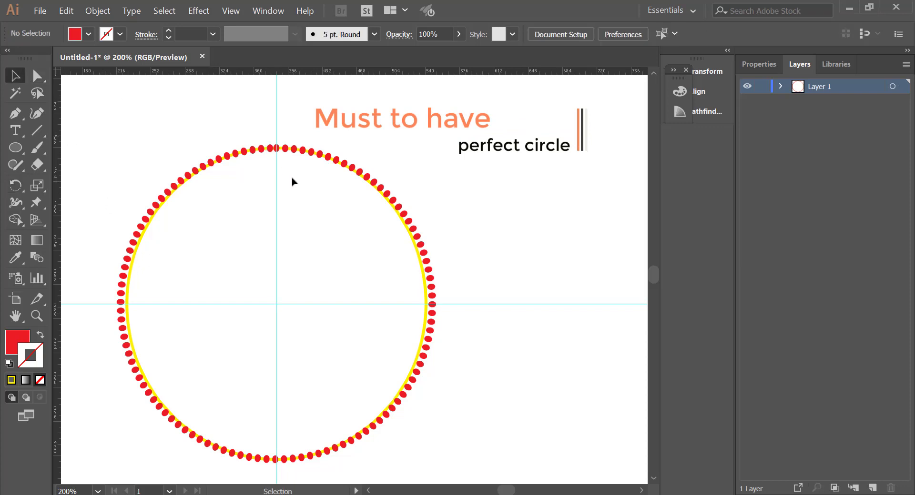
left_click(265, 150)
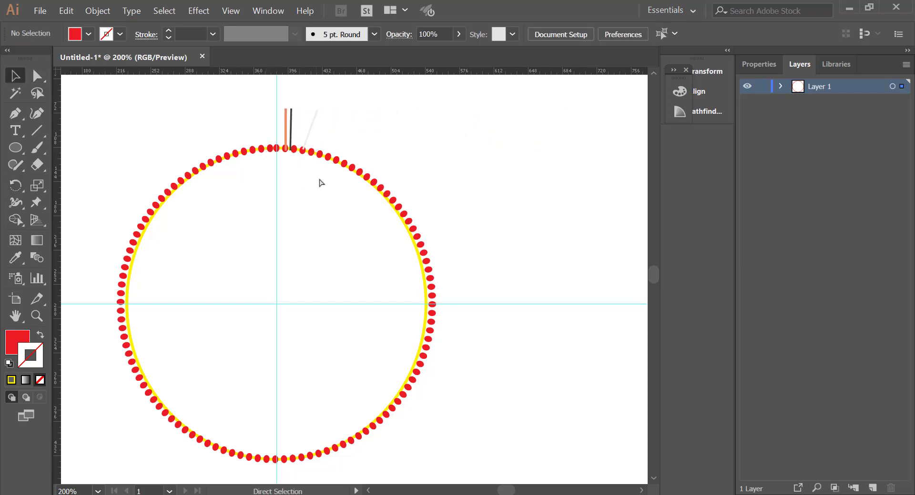
left_click(318, 182)
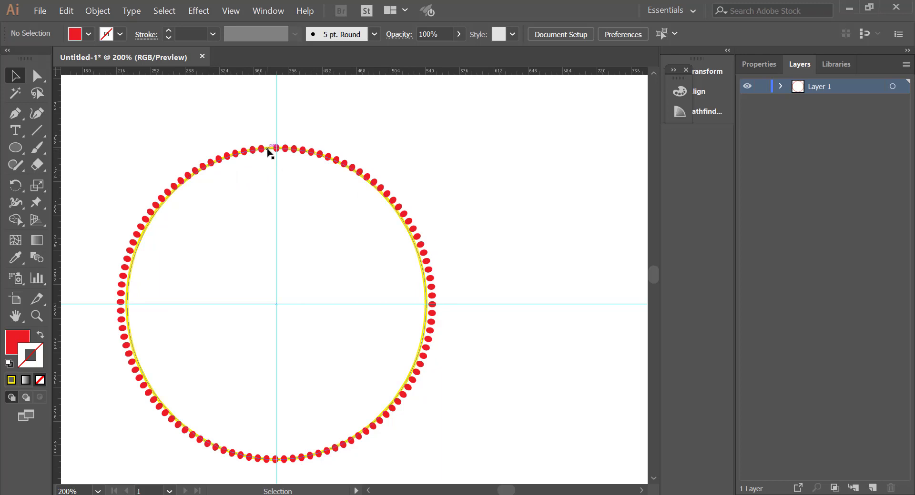
key("ctrl")
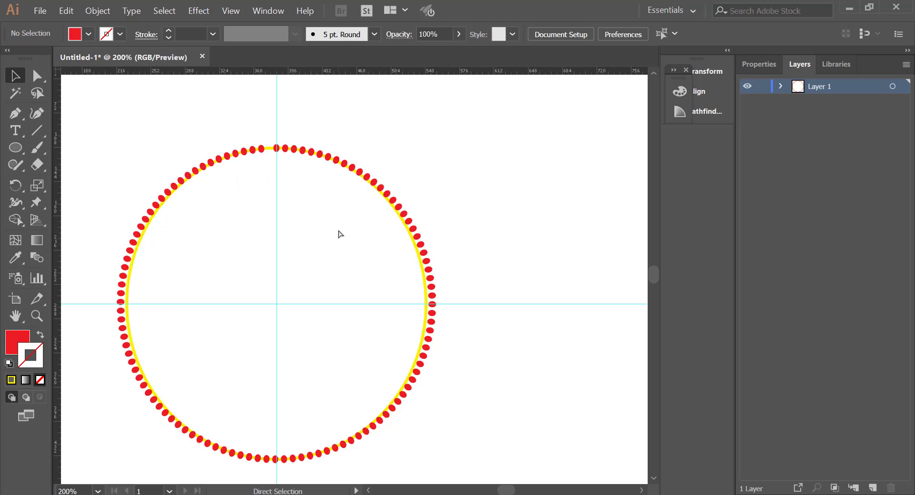
left_click(269, 148, "ctrl")
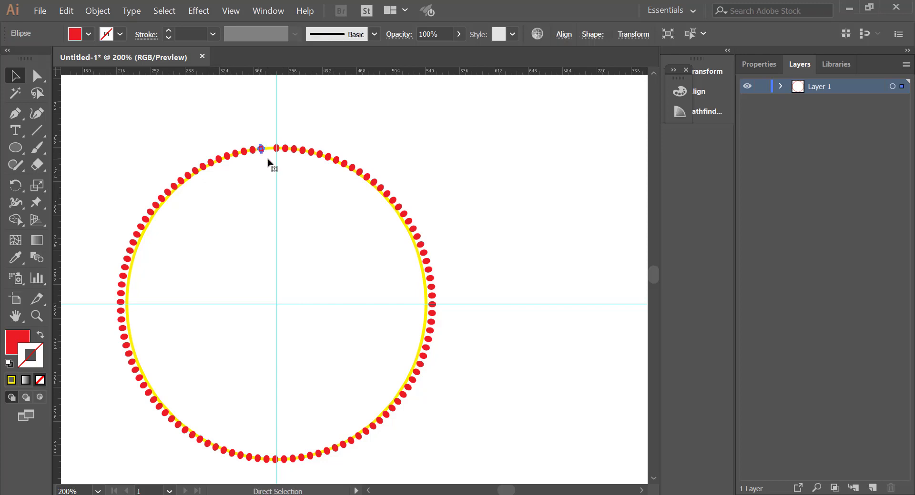
left_click(293, 173)
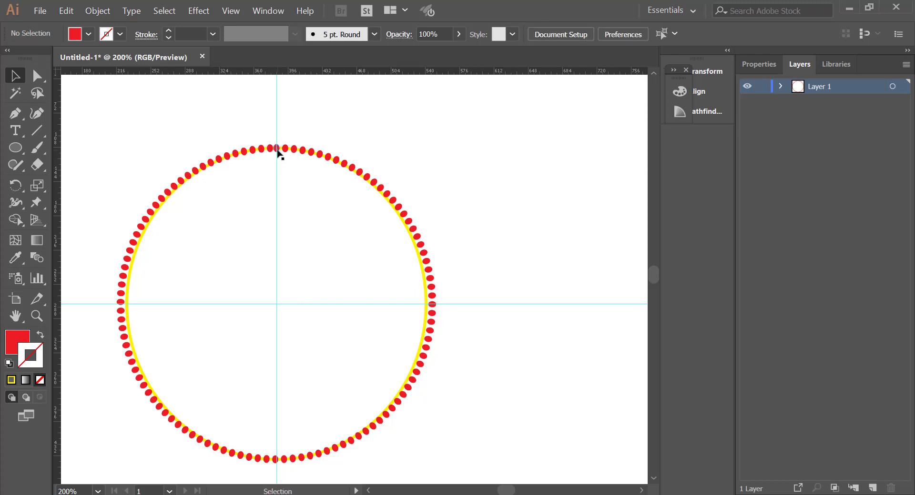
Step: Examine the spacing between the first and last red ellipses at the top of the circle and the ring as a whole
key("ctrl")
key("ctrl+plus")
key("ctrl+plus")
key("ctrl+plus")
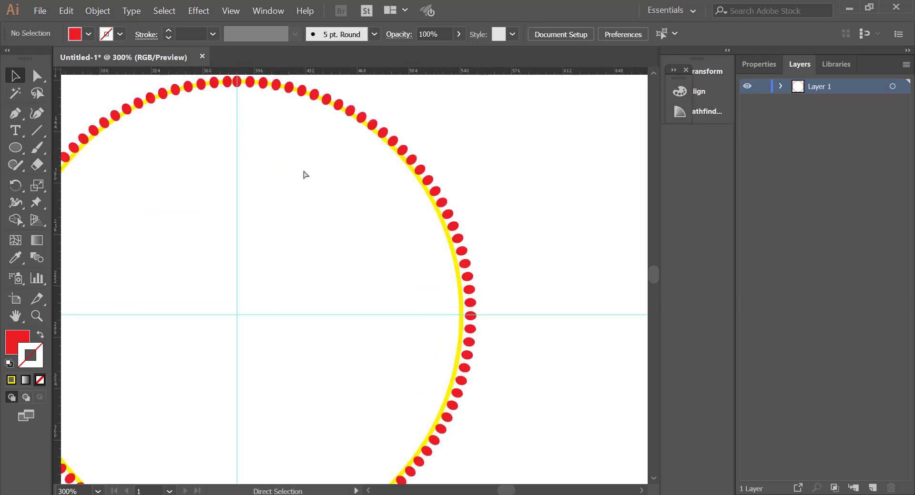
scroll(327, 177, "up", 3)
scroll(357, 179, "up", 3)
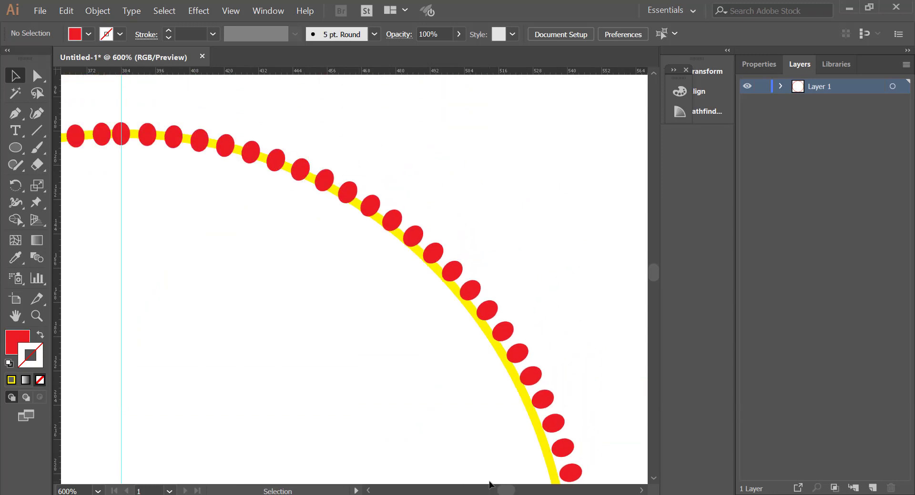
scroll(395, 442, "left", 3)
scroll(376, 419, "left", 1)
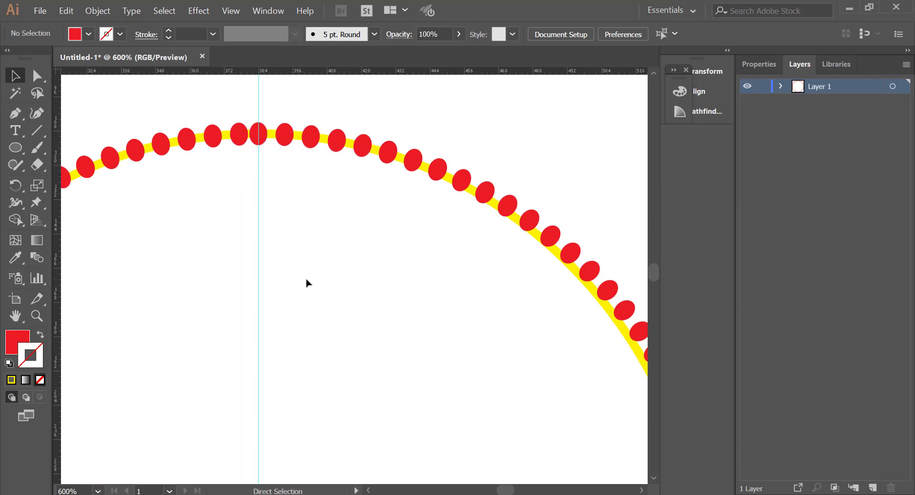
scroll(306, 283, "down", 5, "alt")
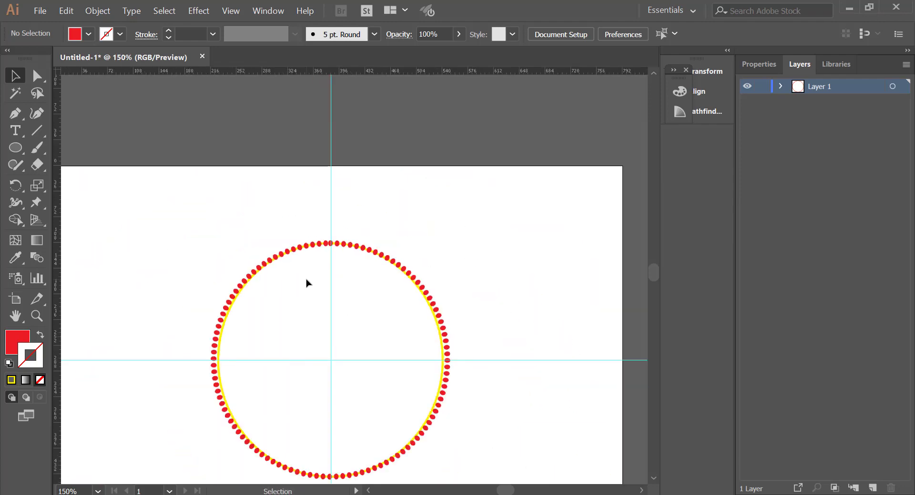
scroll(309, 284, "down", 4)
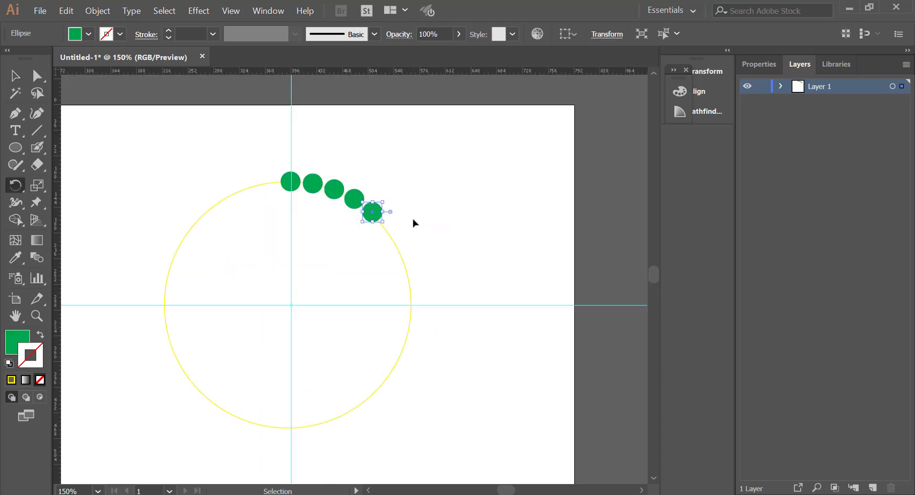
Step: Repeat the rotated copy of the green circle clockwise until the copies complete a ring along the yellow guide circle
key("ctrl+d")
key("ctrl+d")
key("ctrl+d")
key("ctrl+d")
key("ctrl+d")
key("ctrl+d")
key("ctrl+d")
key("ctrl+d")
key("ctrl+d")
key("ctrl+d")
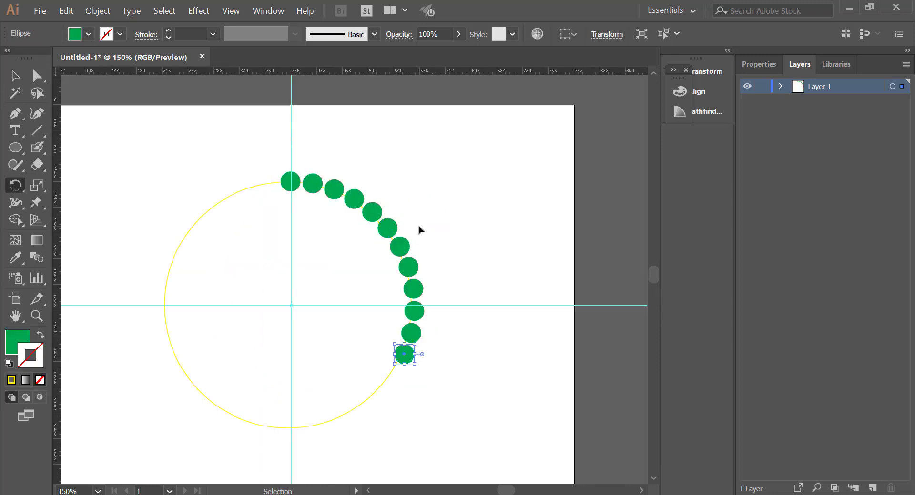
key("ctrl+d")
key("ctrl+d")
key("ctrl+d")
key("ctrl+d")
key("ctrl+d")
key("ctrl+d")
key("ctrl+d")
key("ctrl+d")
key("ctrl+d")
key("ctrl+d")
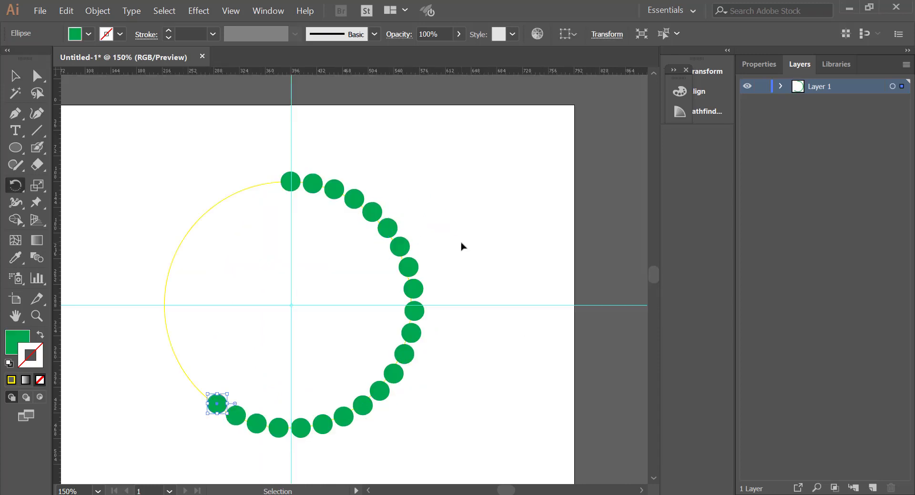
key("ctrl+d")
key("ctrl+d")
key("ctrl+d")
key("ctrl+d")
key("ctrl+d")
key("ctrl+d")
key("ctrl+d")
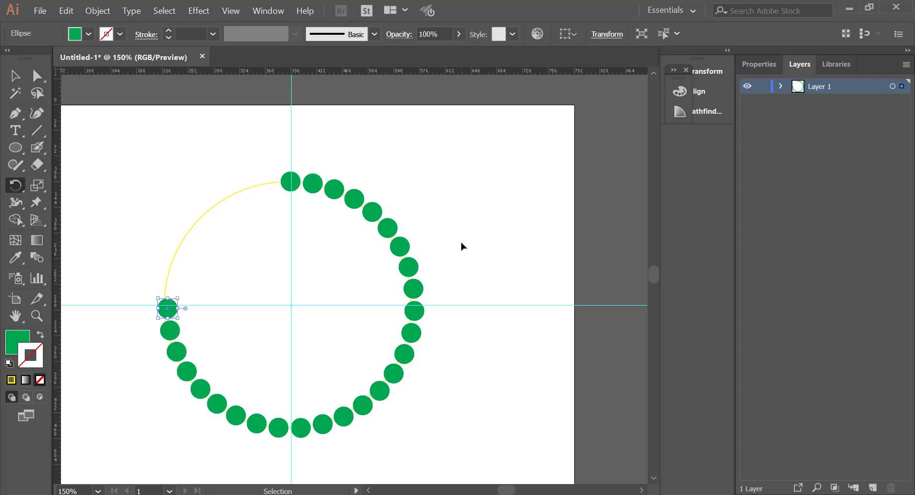
key("ctrl+d")
key("ctrl+d")
key("ctrl+d")
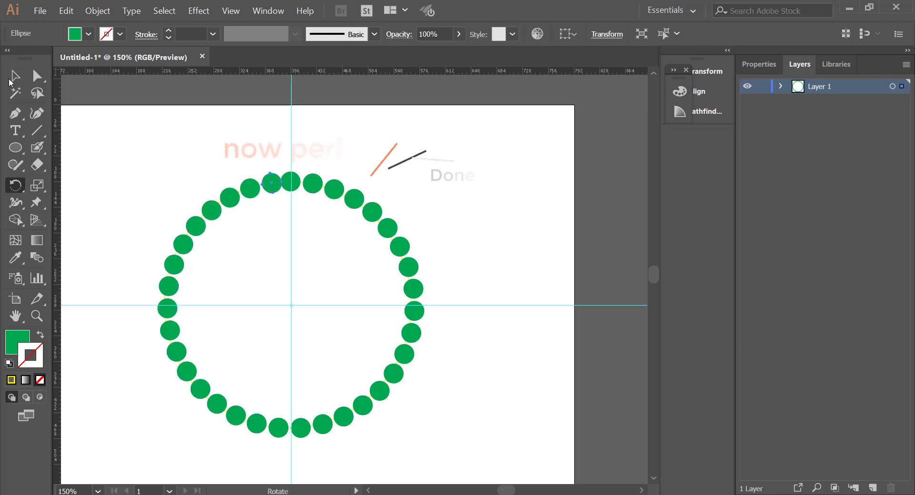
Step: Try deleting the last green circle beside the original one at the top of the ring
key("v")
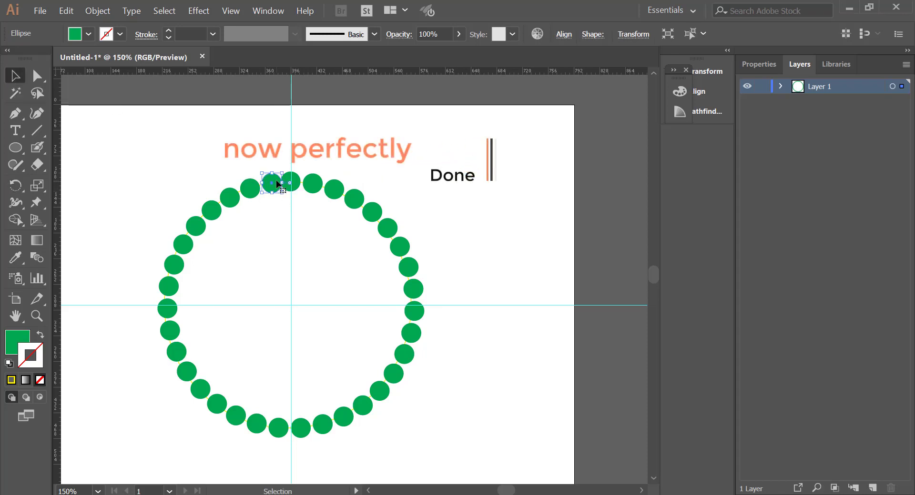
key("Delete")
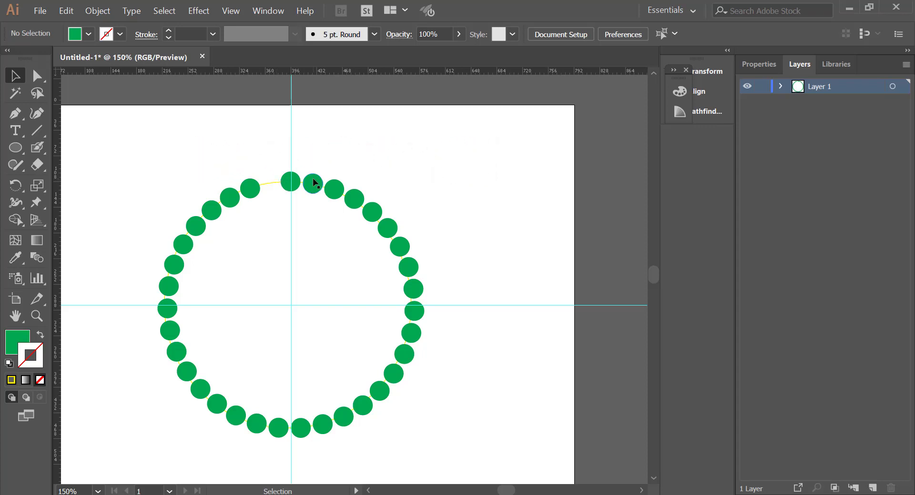
key("ctrl+z")
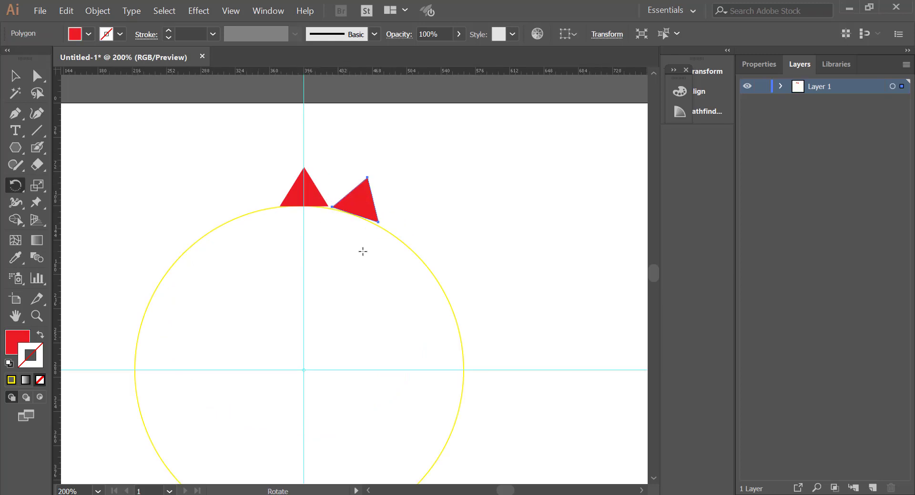
Step: Repeat the rotated copy of the red triangle clockwise until the triangles surround the whole yellow circle
scroll(361, 241, "down", 1)
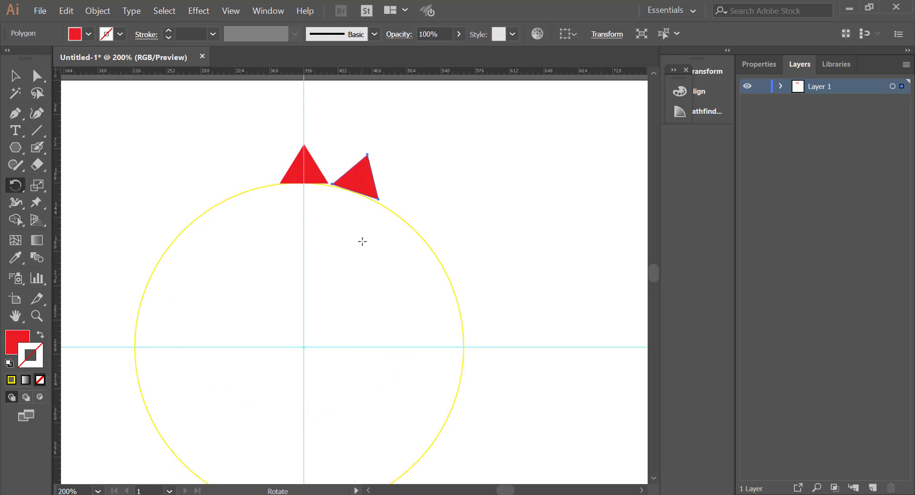
key("v")
key("ctrl+d")
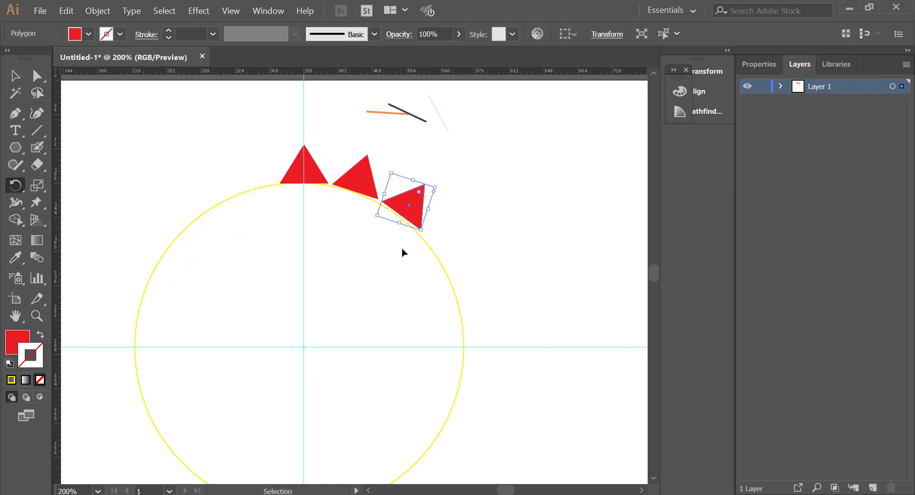
key("ctrl+d")
key("ctrl+d")
key("ctrl+d")
key("ctrl+d")
key("ctrl+d")
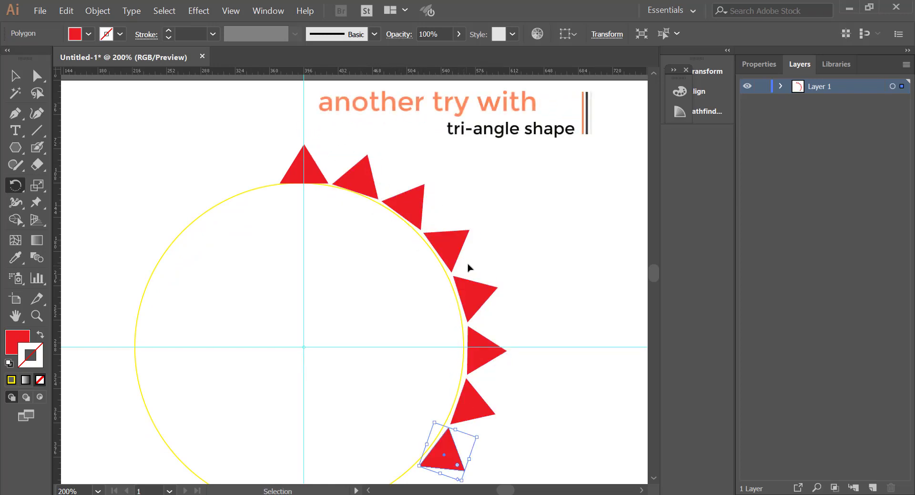
scroll(468, 268, "down", 1)
scroll(468, 268, "right", 1)
key("ctrl+d")
key("ctrl+d")
key("ctrl+d")
key("ctrl+d")
key("ctrl+d")
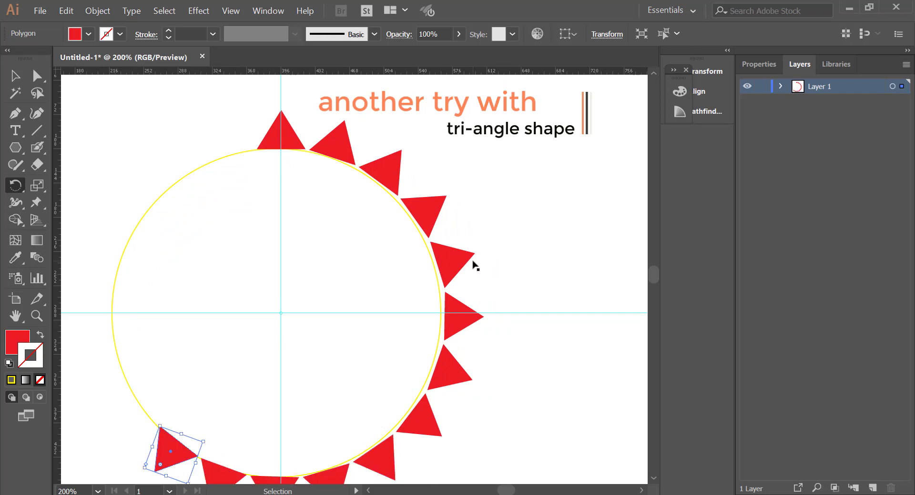
key("ctrl+d")
key("ctrl+d")
key("ctrl+d")
key("ctrl+d")
key("ctrl+d")
key("ctrl+d")
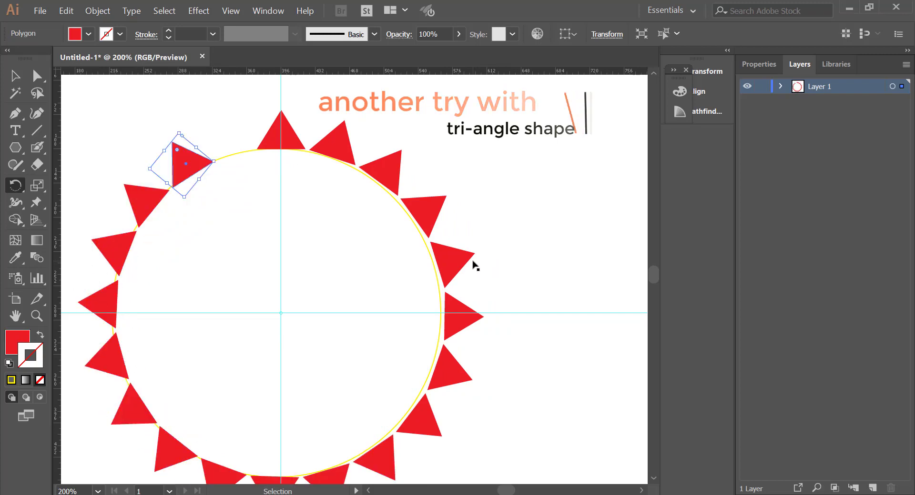
key("ctrl+d")
Step: View the whole ring of triangles and show the tools grouped with the Rotate tool
key("ctrl+minus")
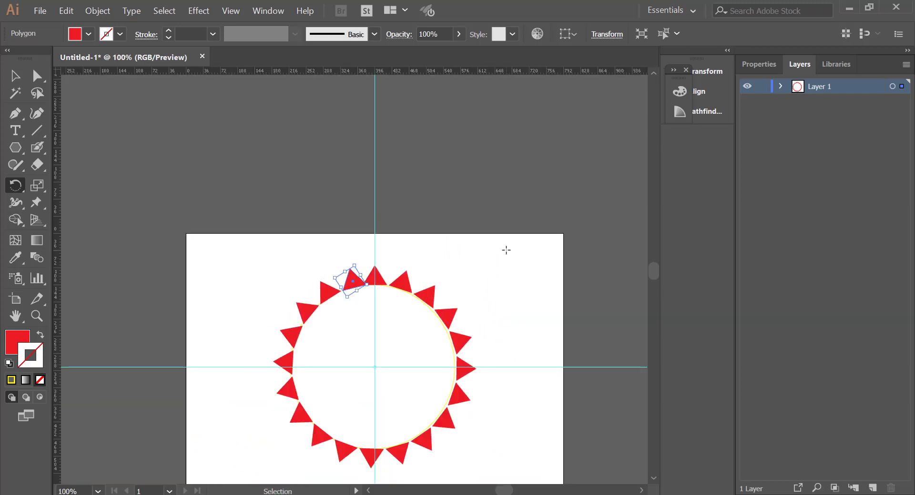
scroll(347, 266, "down", 1)
left_click(13, 183)
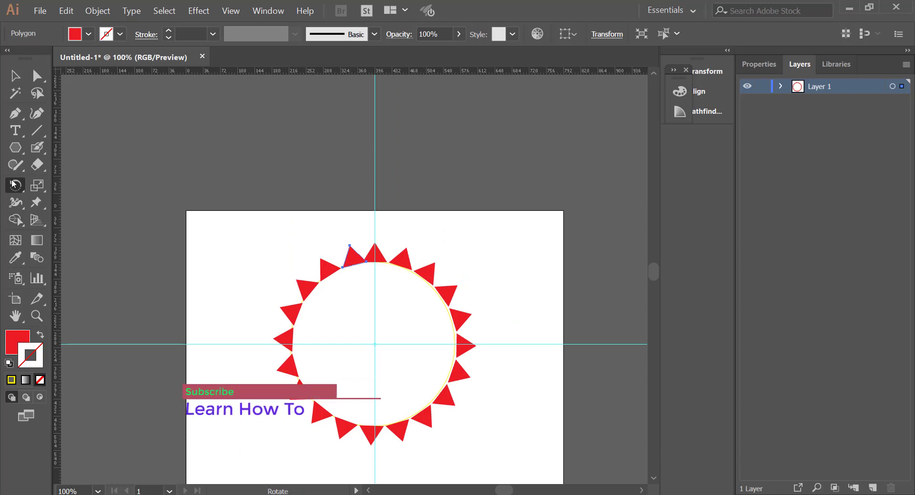
left_click(13, 184)
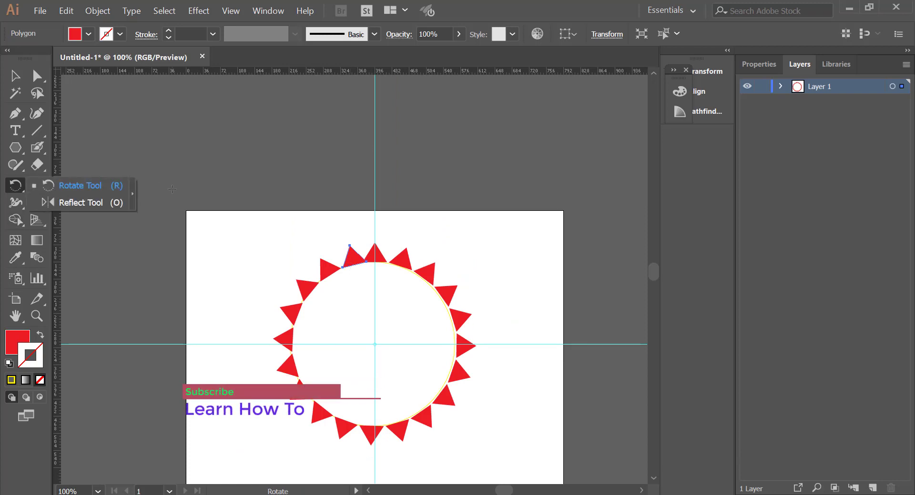